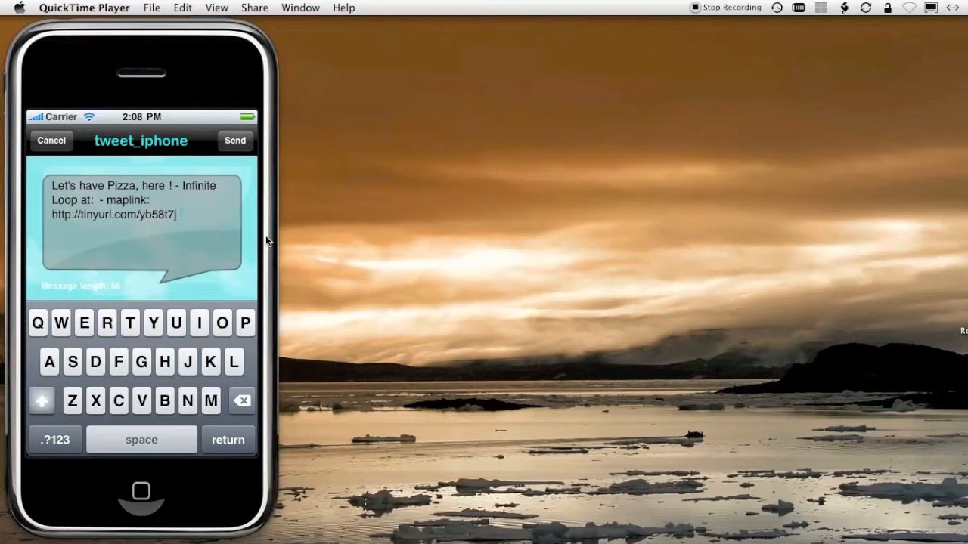
- Append a dash and the user's name after the link in the pizza tweet, then send it
click(192, 234)
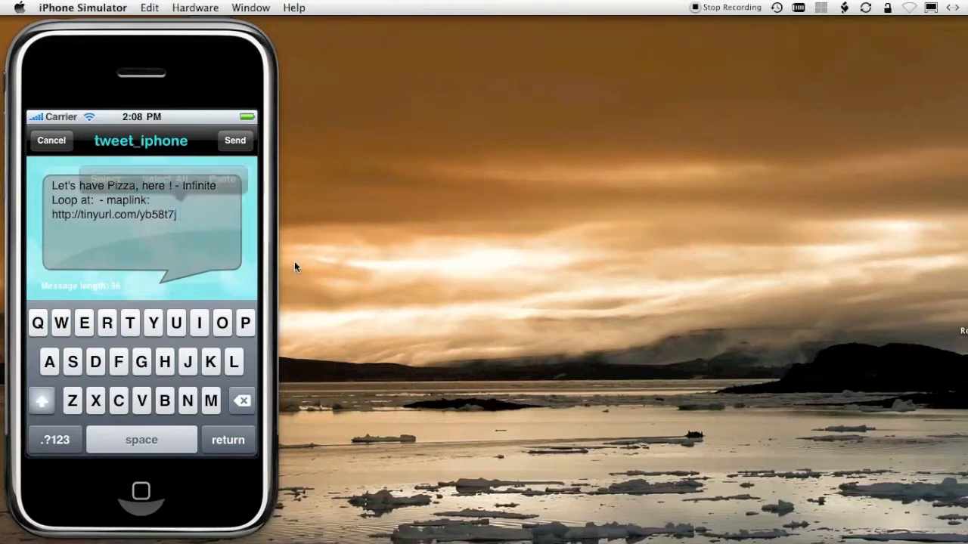
text(- )
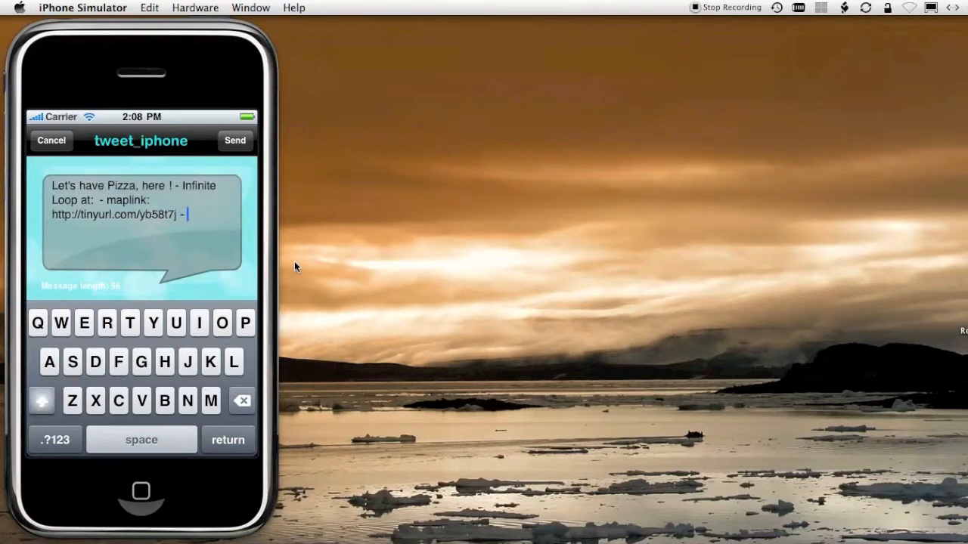
text(An)
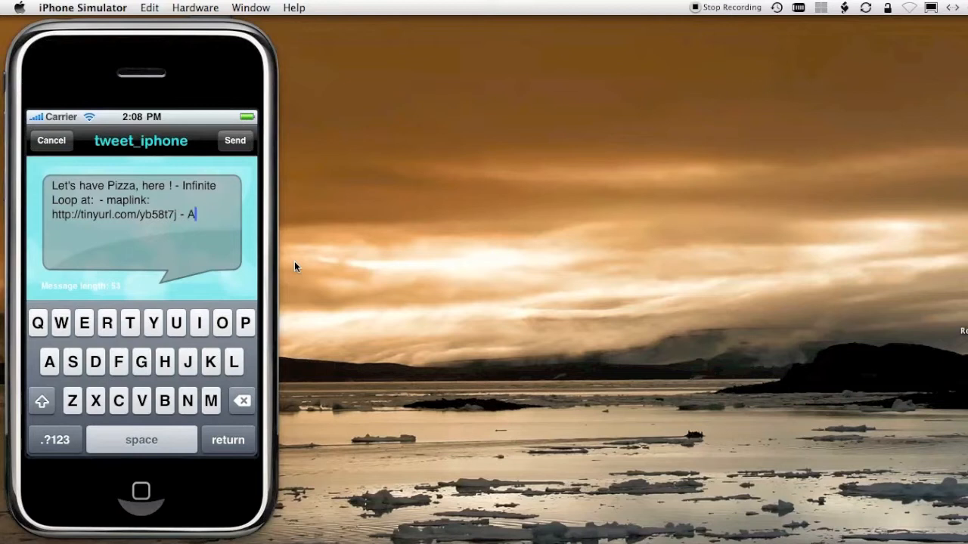
text(drew)
click(237, 145)
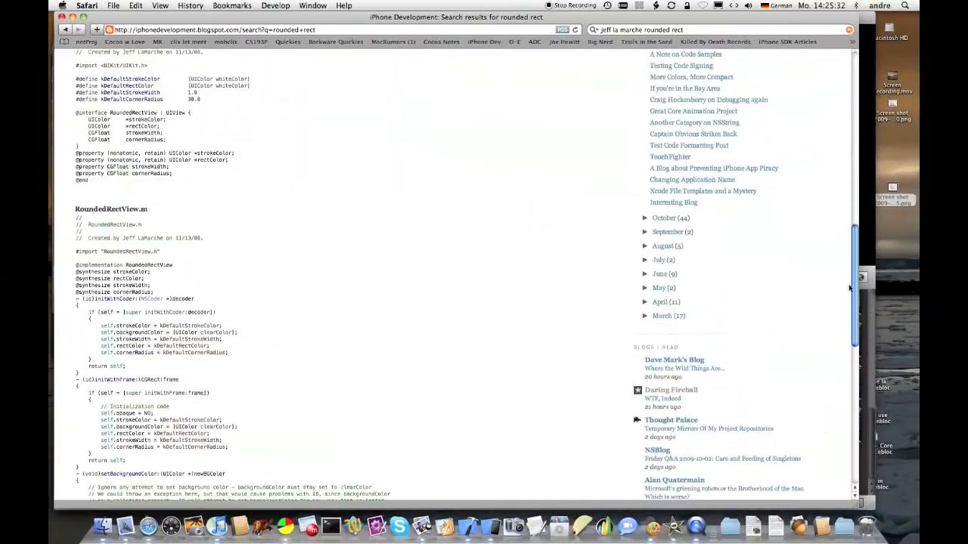
drag(849, 287, 852, 380)
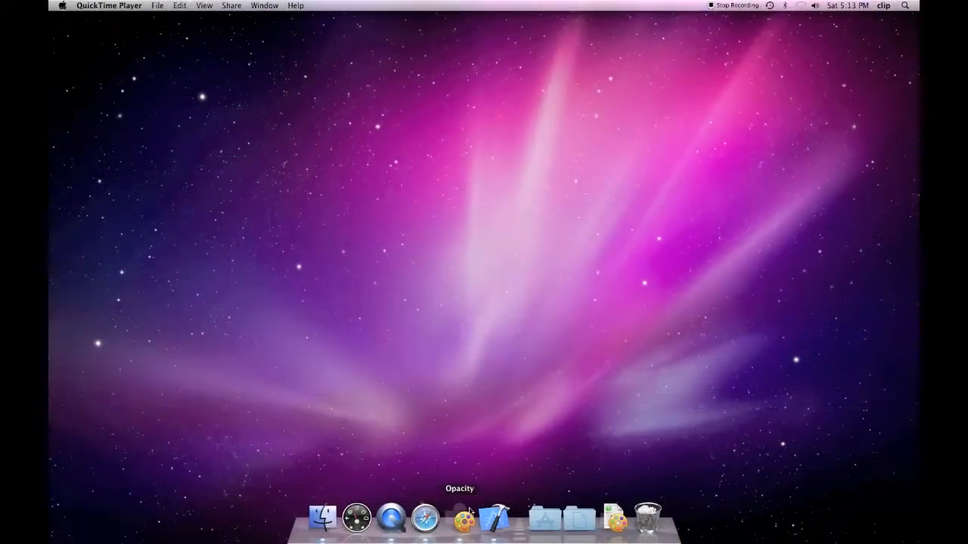
- Create a View-based Application project named OpactiyDemo on the Desktop in Xcode
click(495, 518)
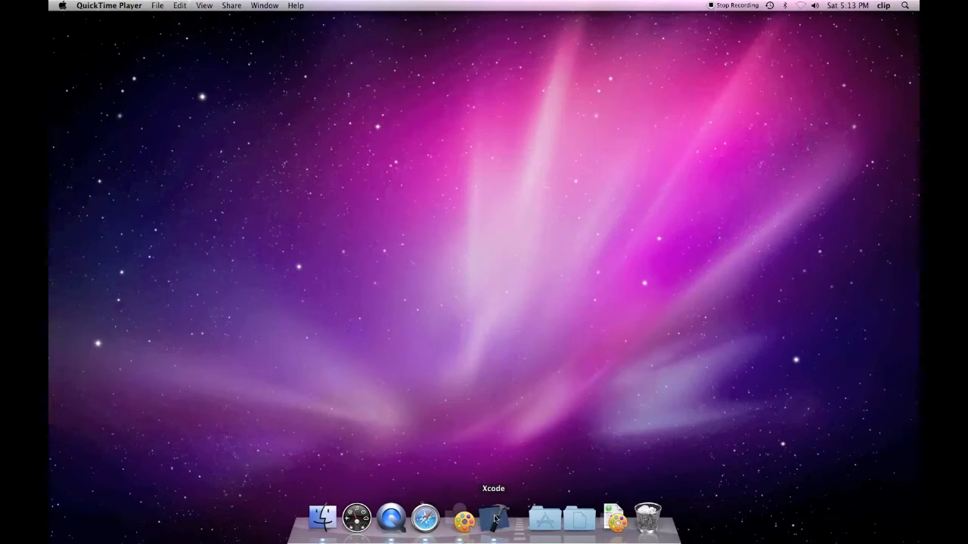
key(super+shift+n)
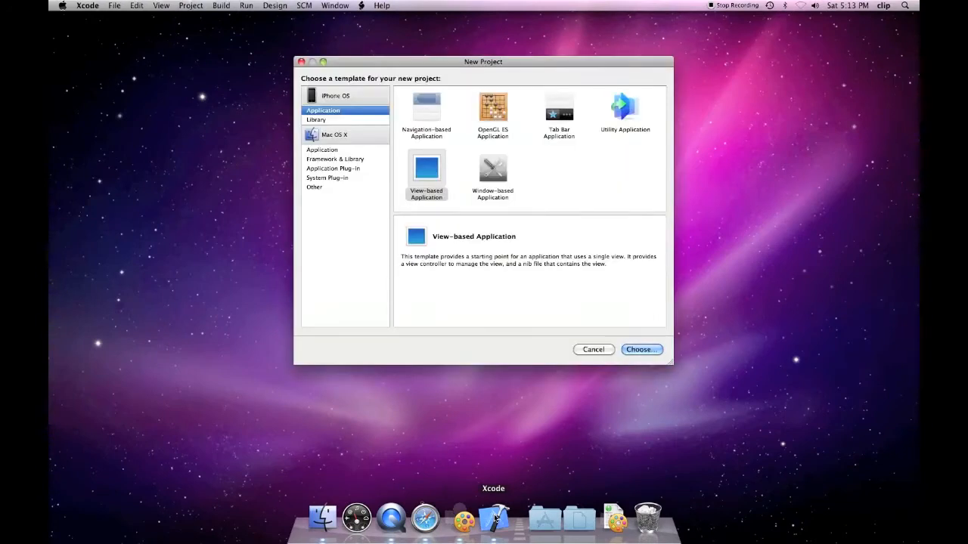
double_click(433, 187)
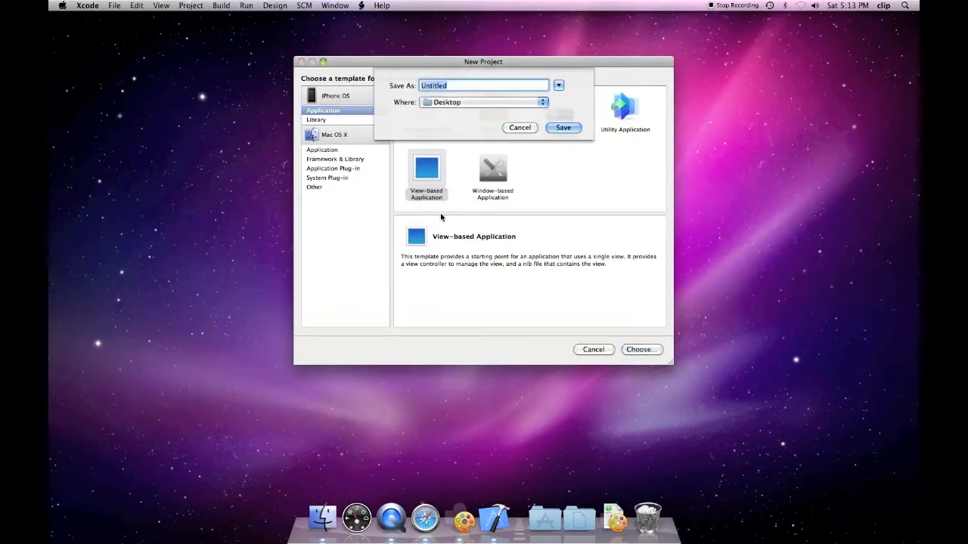
text(OpactiyDemo)
click(563, 128)
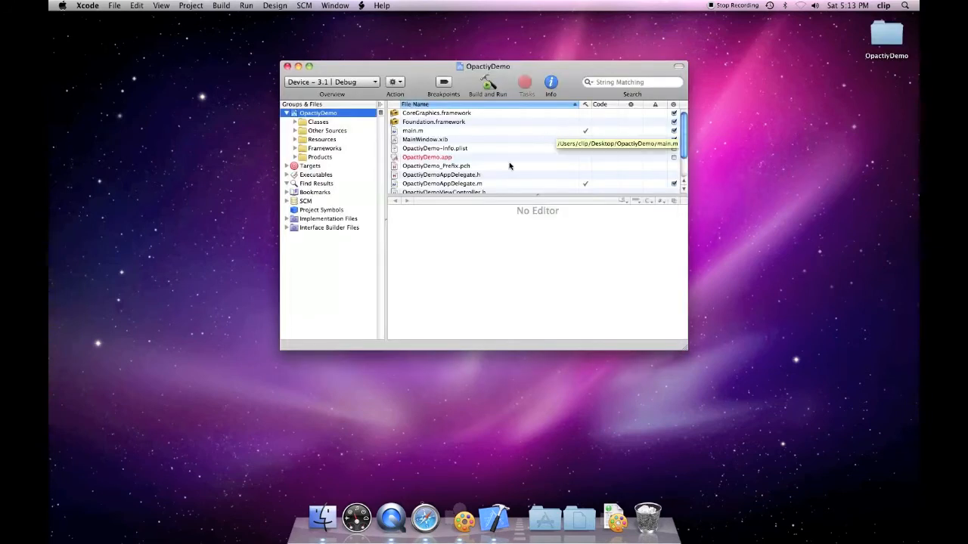
click(464, 518)
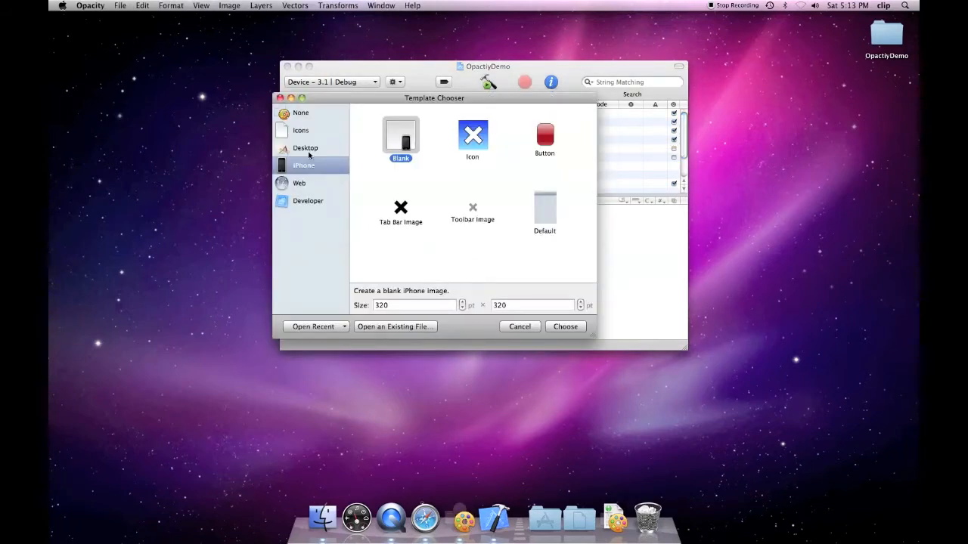
- Create a blank 320×320 iPhone image from the iPhone templates
click(299, 183)
click(303, 165)
click(399, 137)
double_click(398, 305)
double_click(495, 304)
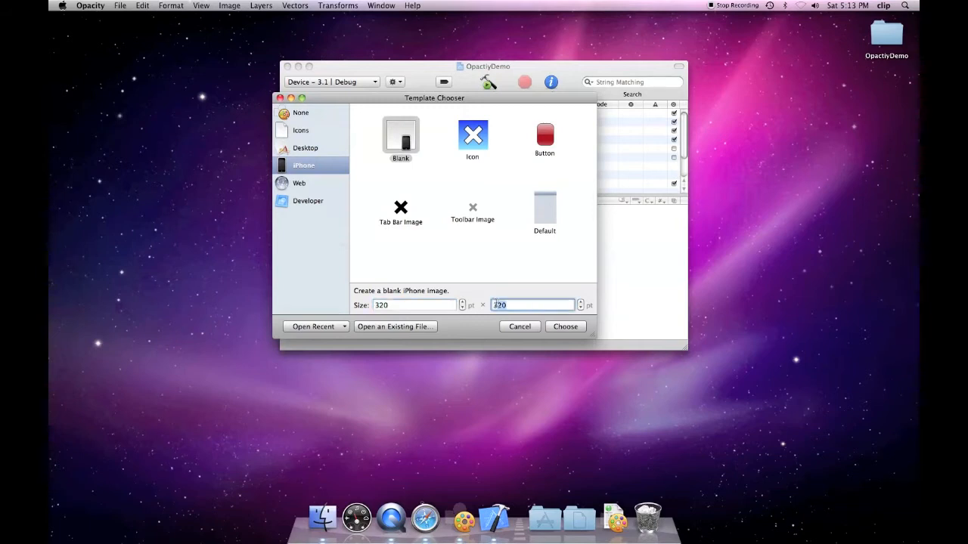
click(565, 327)
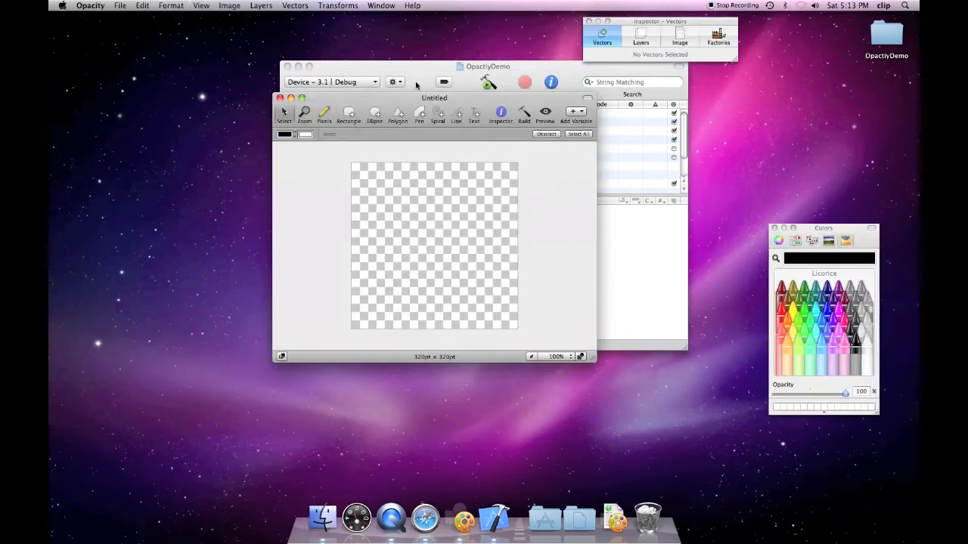
- Draw a grey gradient rounded rectangle across the canvas centre and begin saving
drag(309, 123, 236, 112)
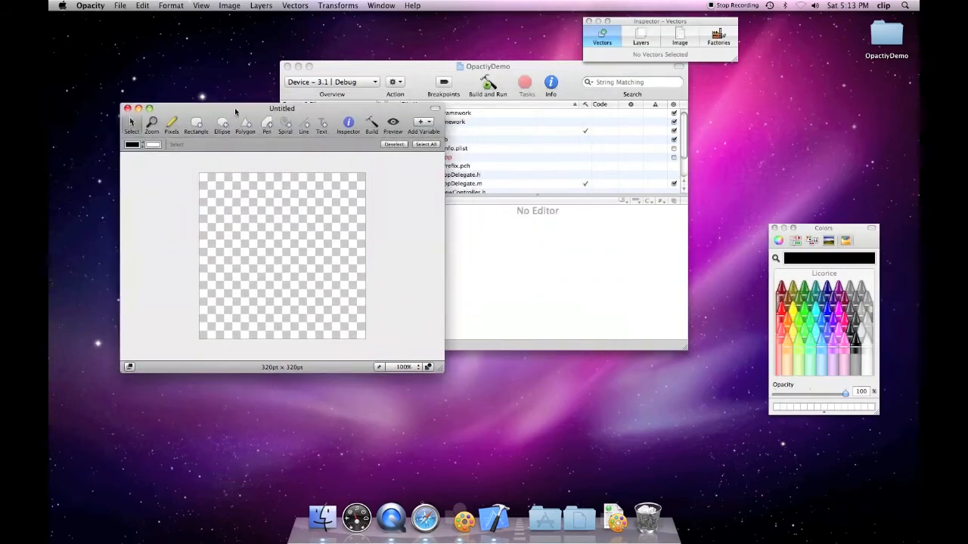
click(194, 127)
drag(223, 216, 350, 301)
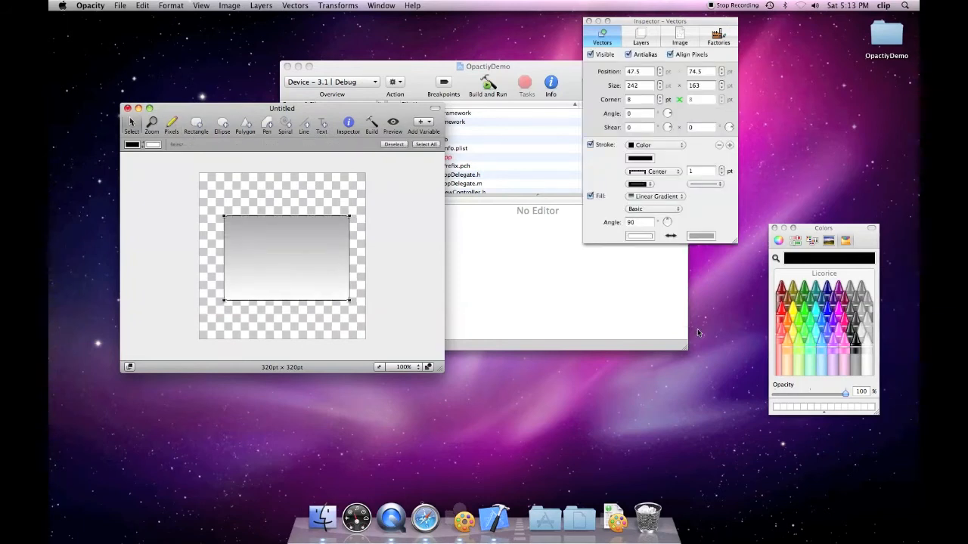
key(super+s)
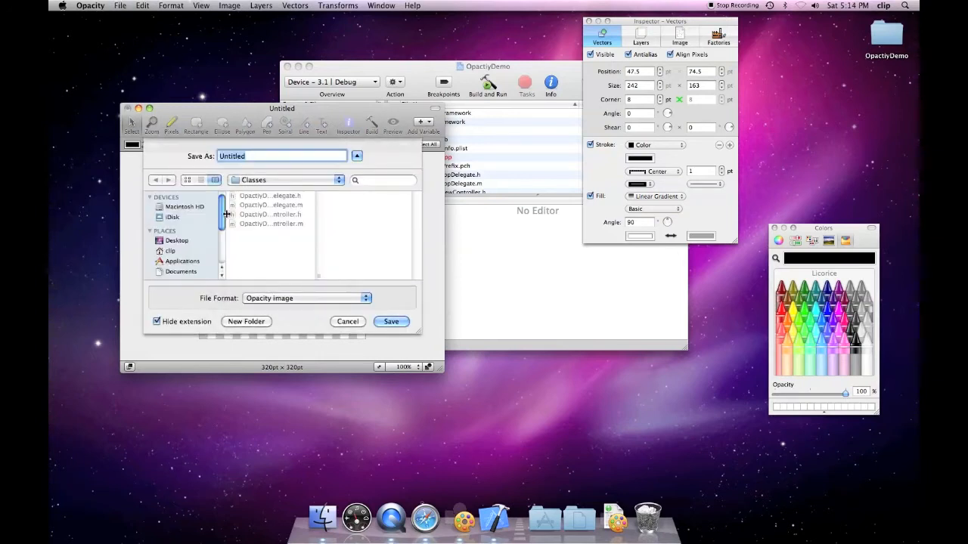
- Save the drawing as BubbleView in the Classes folder and add it to the OpactiyDemo target
click(254, 181)
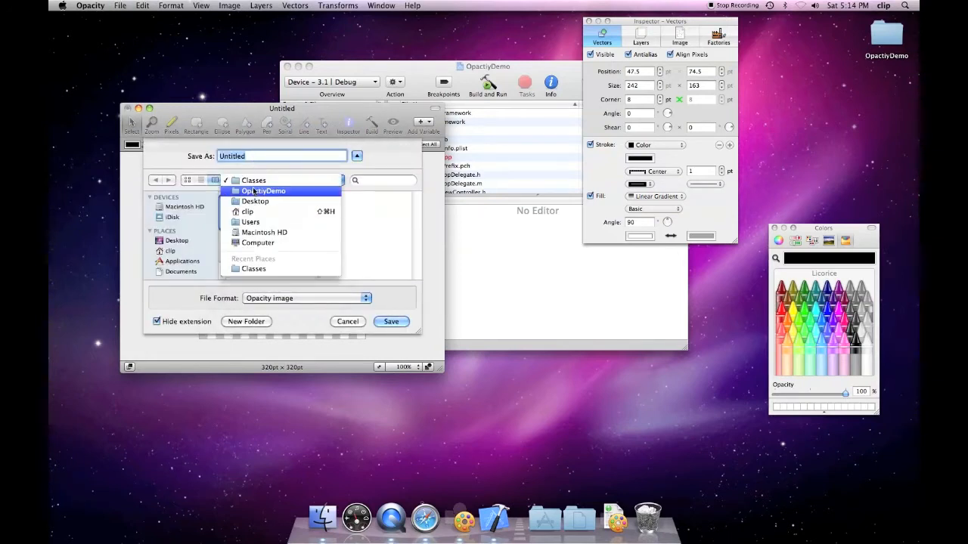
click(255, 183)
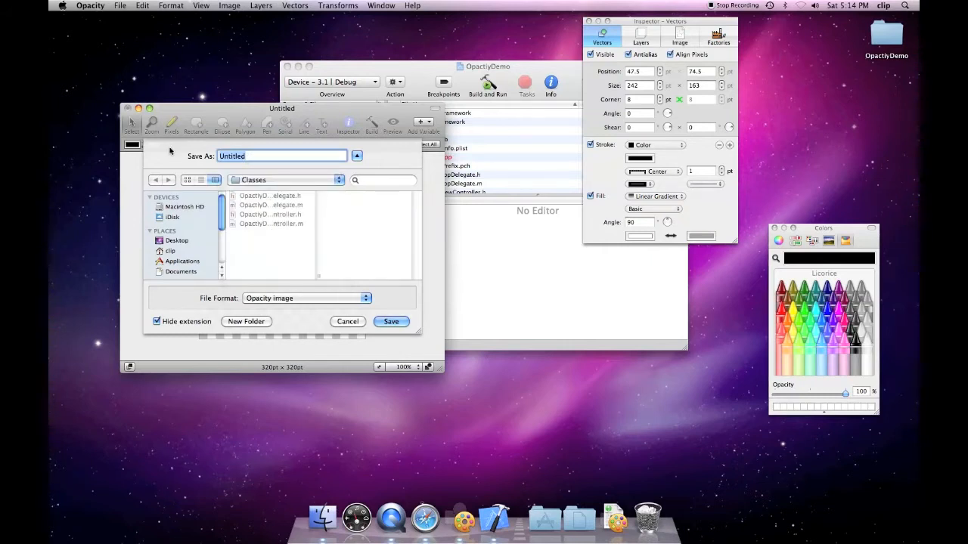
text(BubbleView)
key(Return)
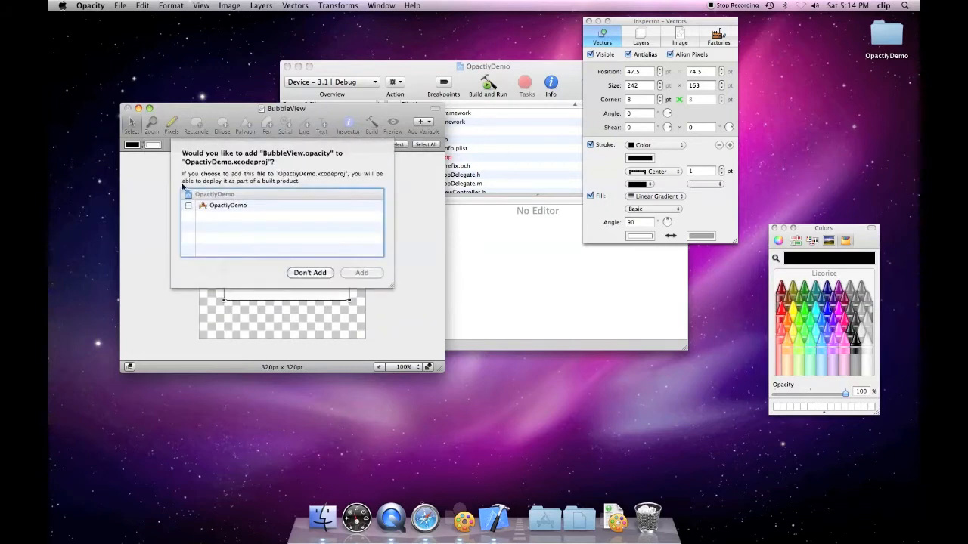
click(187, 206)
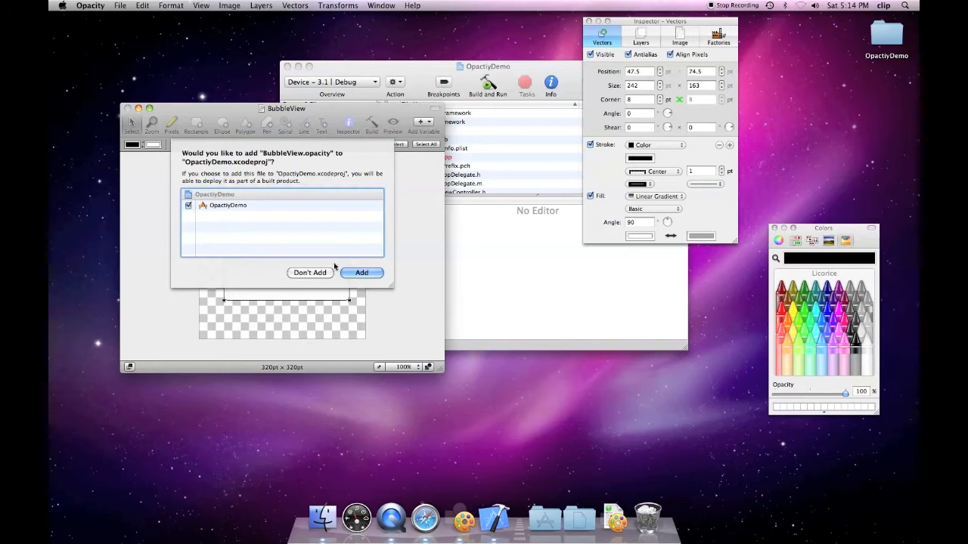
click(373, 276)
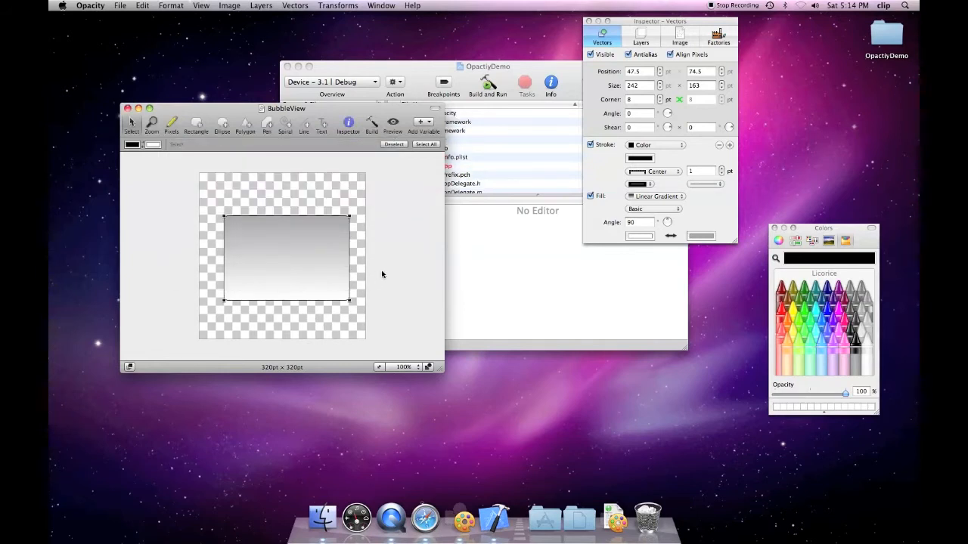
drag(358, 115, 326, 176)
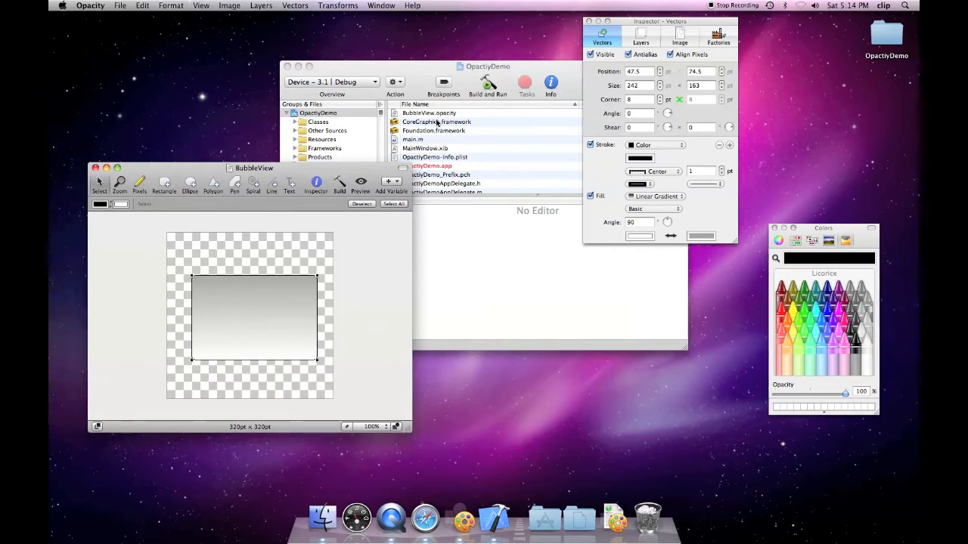
- Set the export file name to BubbleView in the Classes folder
click(719, 34)
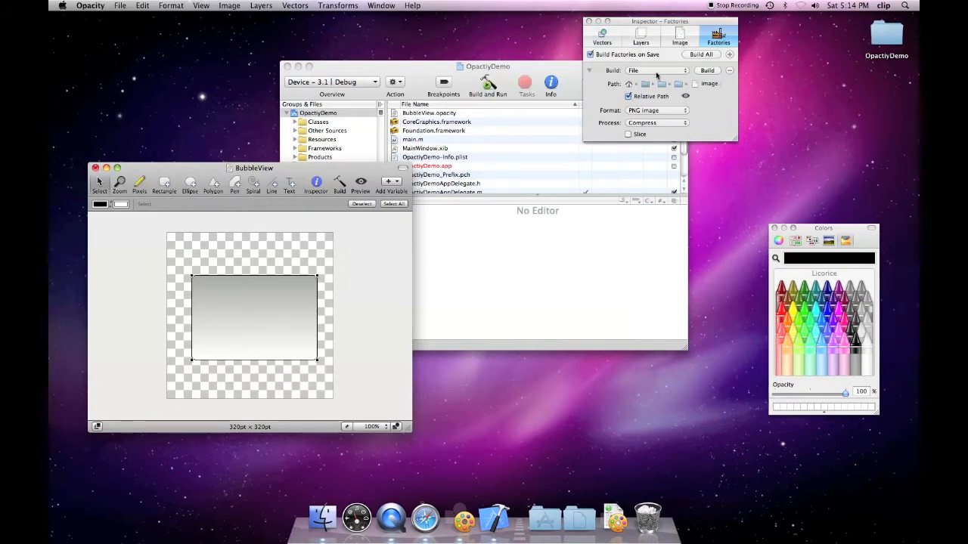
click(703, 84)
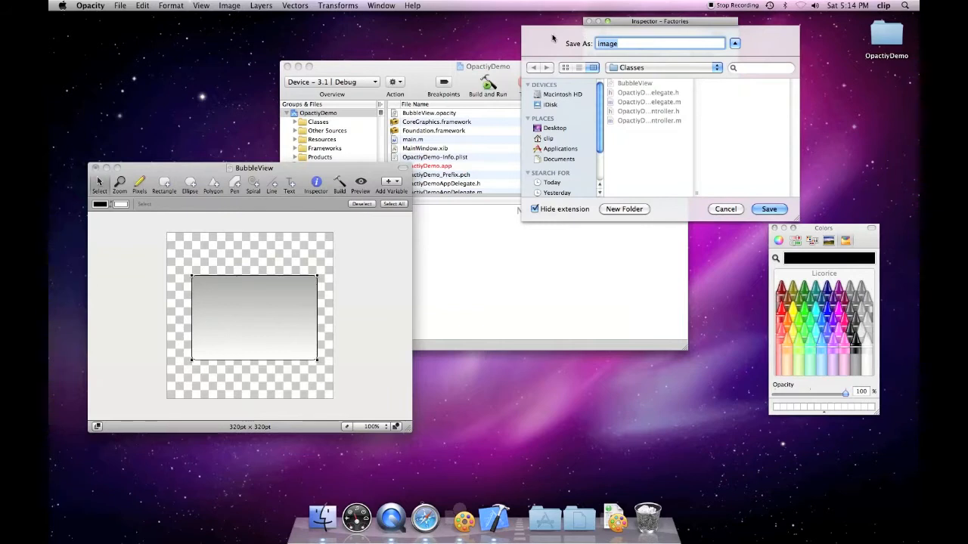
text(Bubbl)
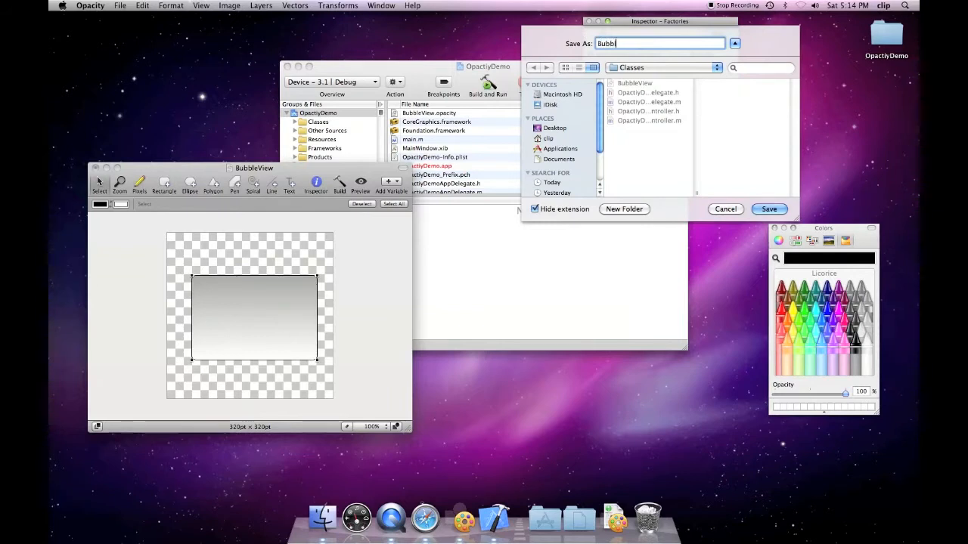
text(eView)
key(super+a)
click(632, 67)
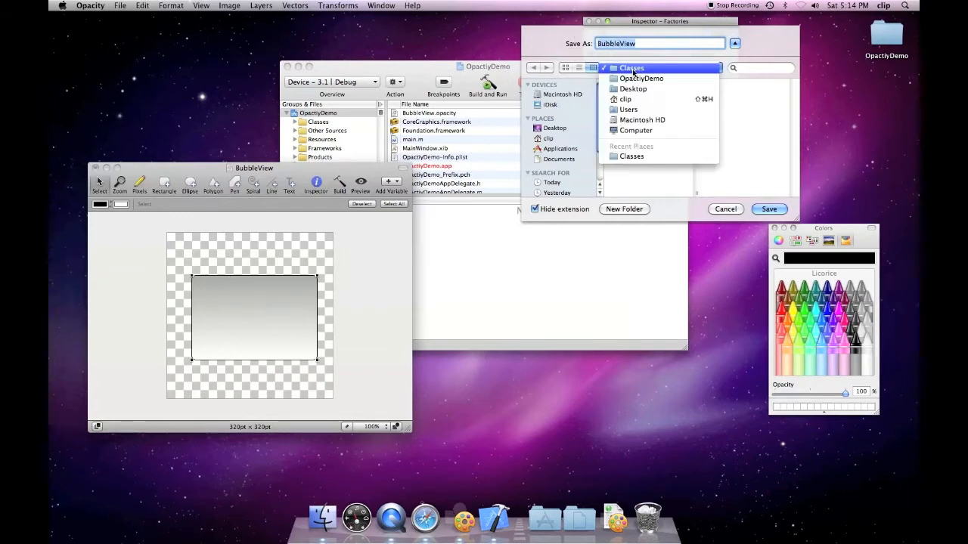
click(633, 69)
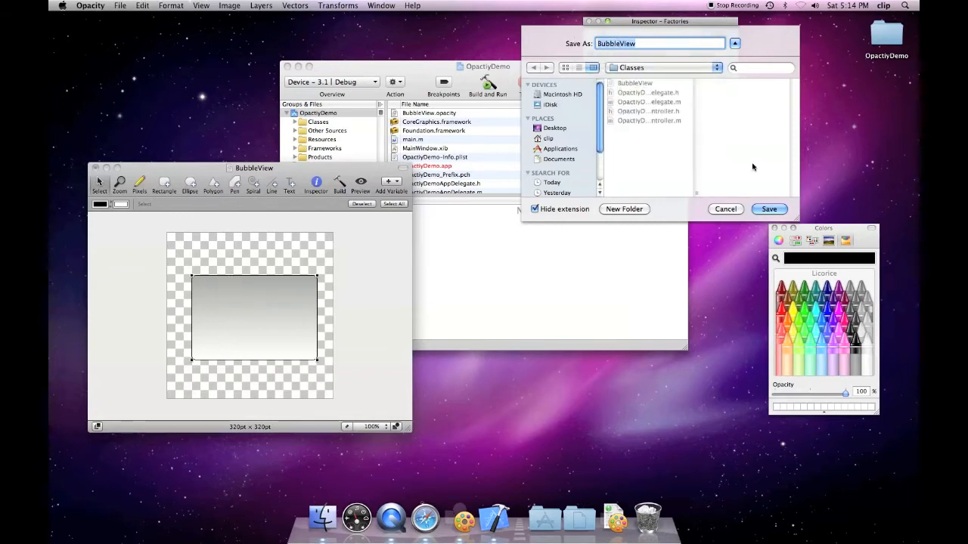
click(765, 209)
- Export as Cocoa Touch source code with the class name BubbleView
click(675, 113)
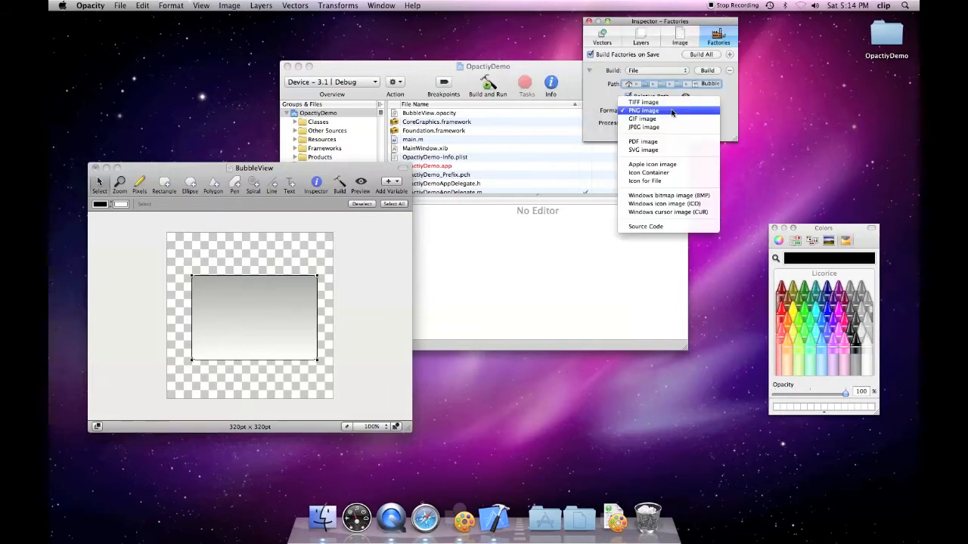
click(669, 226)
click(663, 123)
click(658, 139)
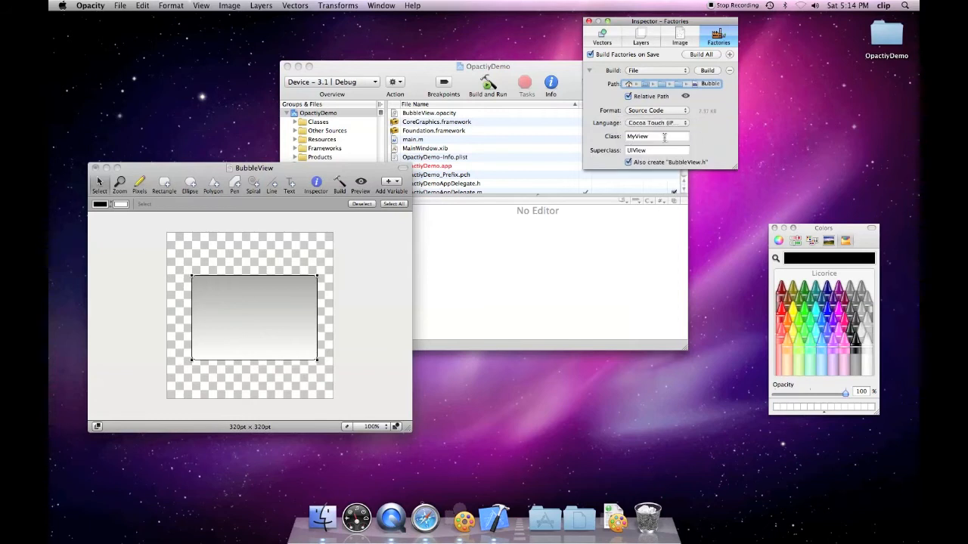
text(BubbleView)
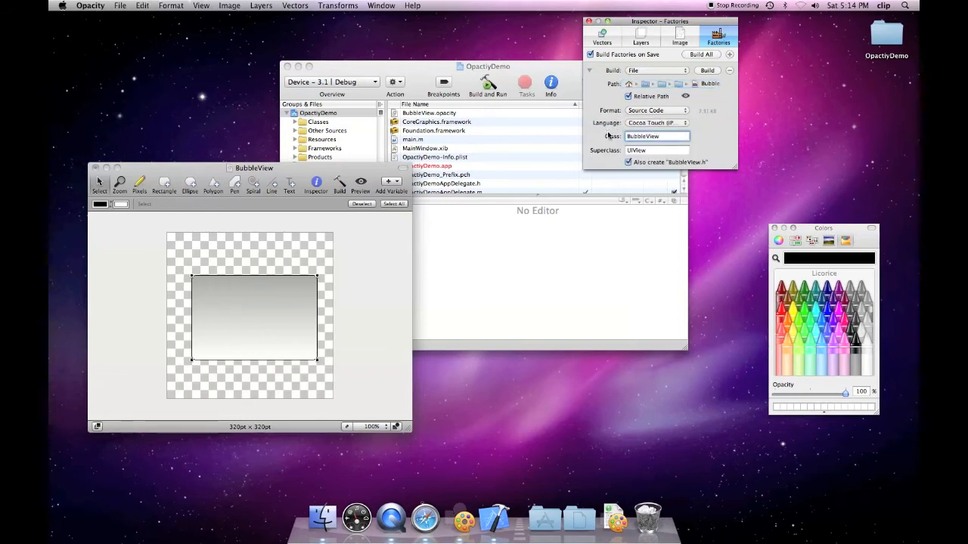
key(Tab)
- Save the drawing to generate BubbleView.h and BubbleView.m, and add both to the project
click(261, 169)
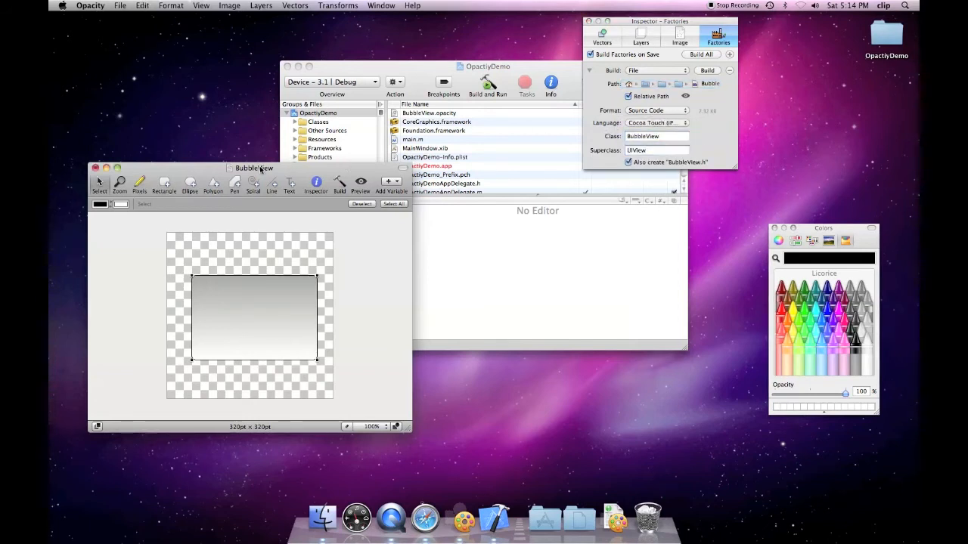
click(119, 6)
click(132, 72)
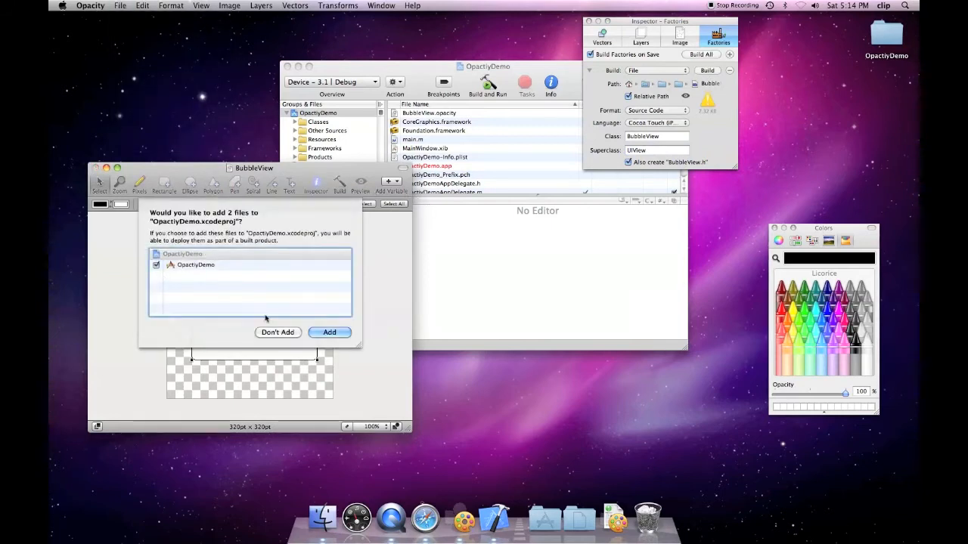
click(336, 333)
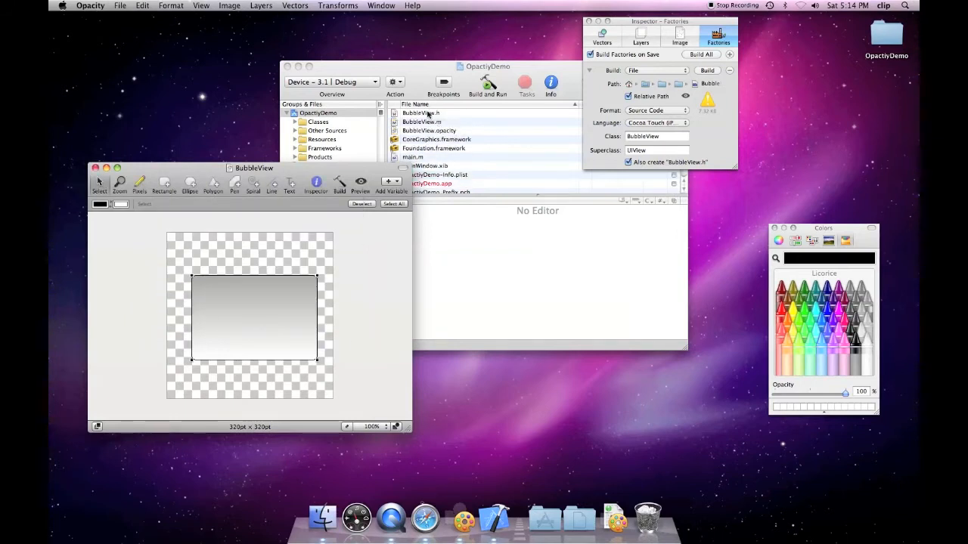
click(428, 114)
click(428, 113)
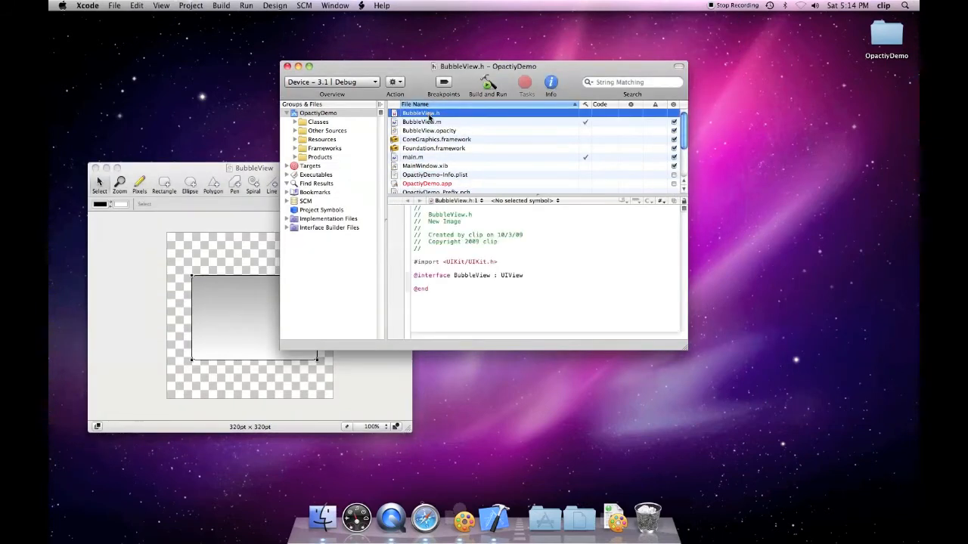
- Look through the generated BubbleView.m implementation code
click(436, 123)
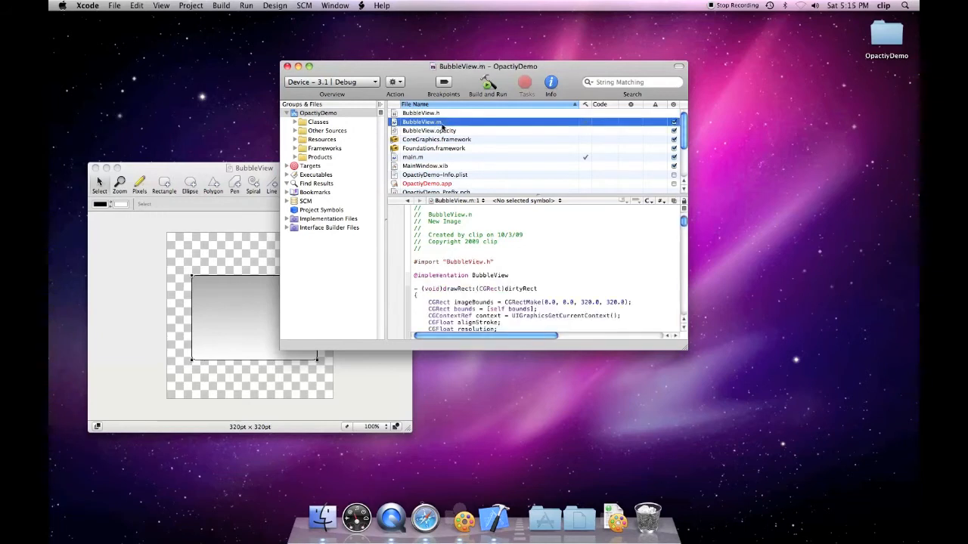
scroll(628, 239, down, 5)
scroll(628, 239, down, 15)
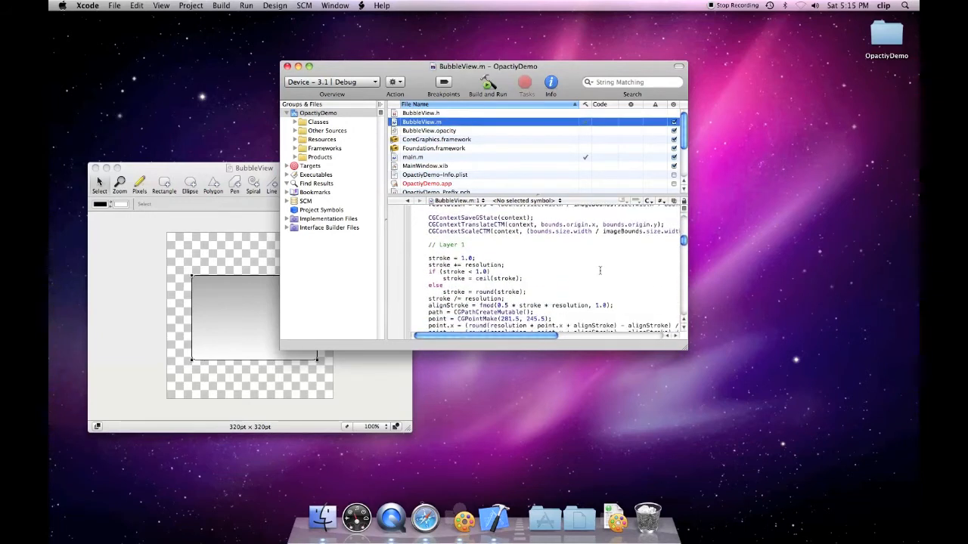
scroll(600, 272, down, 6)
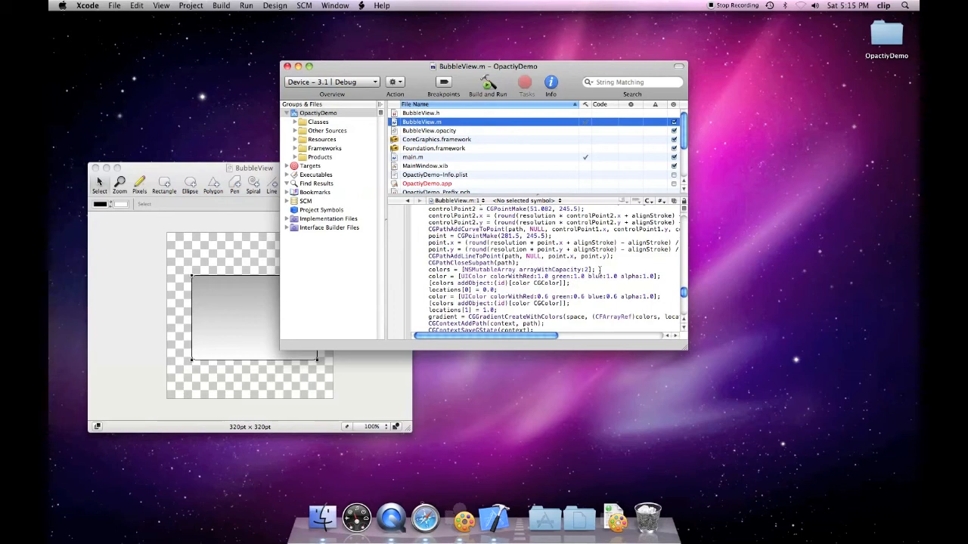
scroll(600, 270, down, 10)
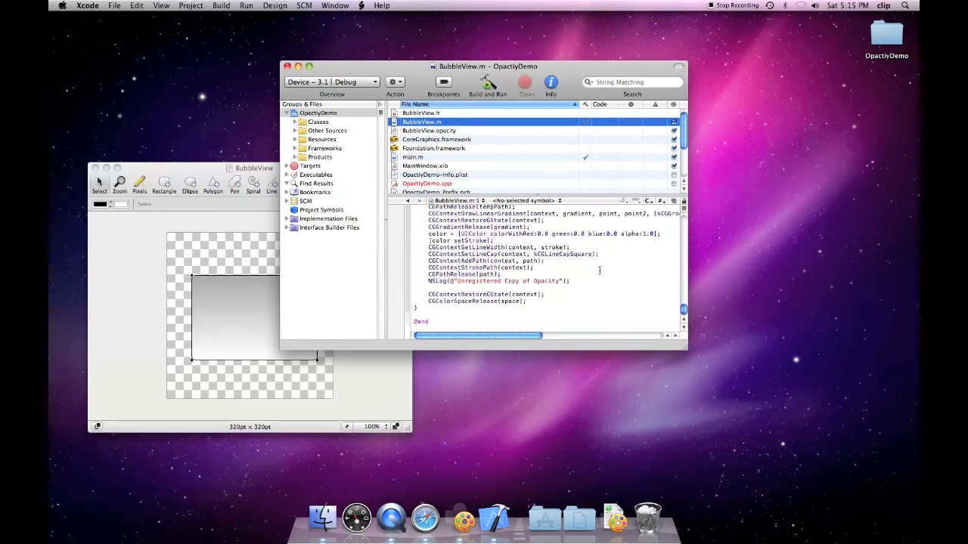
click(172, 171)
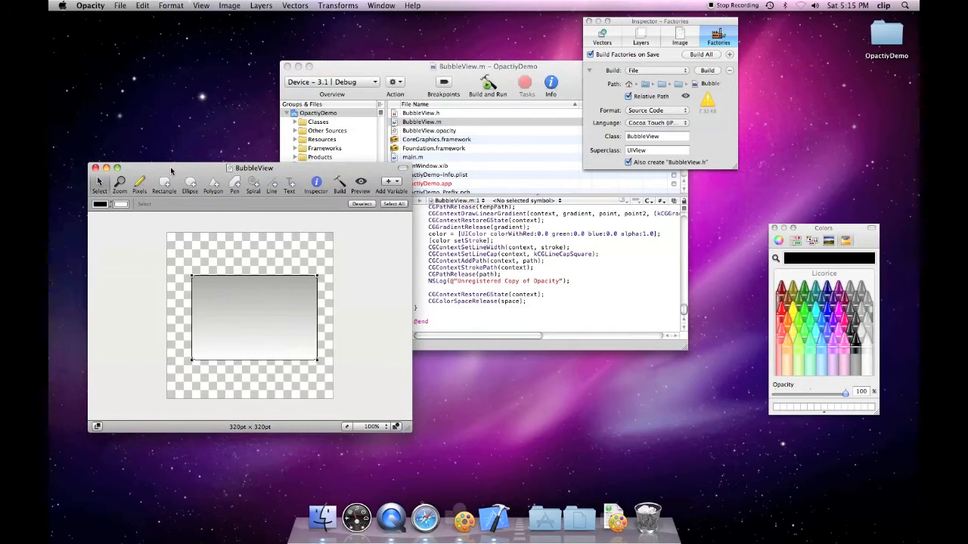
click(508, 248)
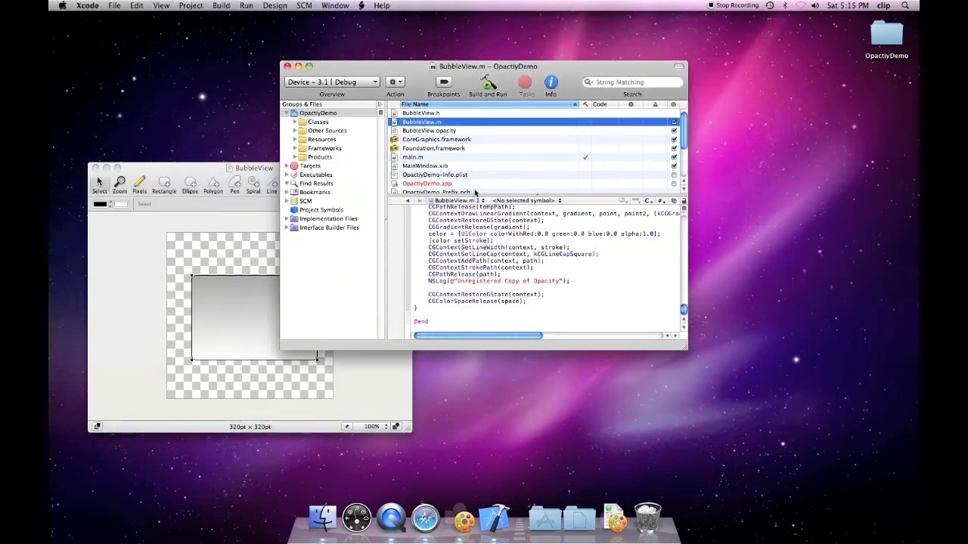
- Add #import "BubbleView.h" to OpactiyDemoViewController.m
click(296, 122)
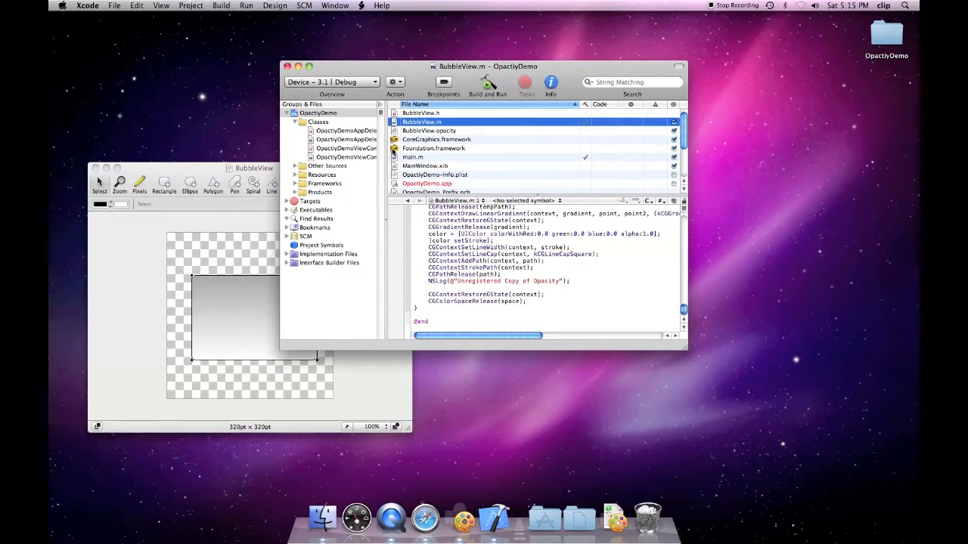
drag(387, 155, 416, 142)
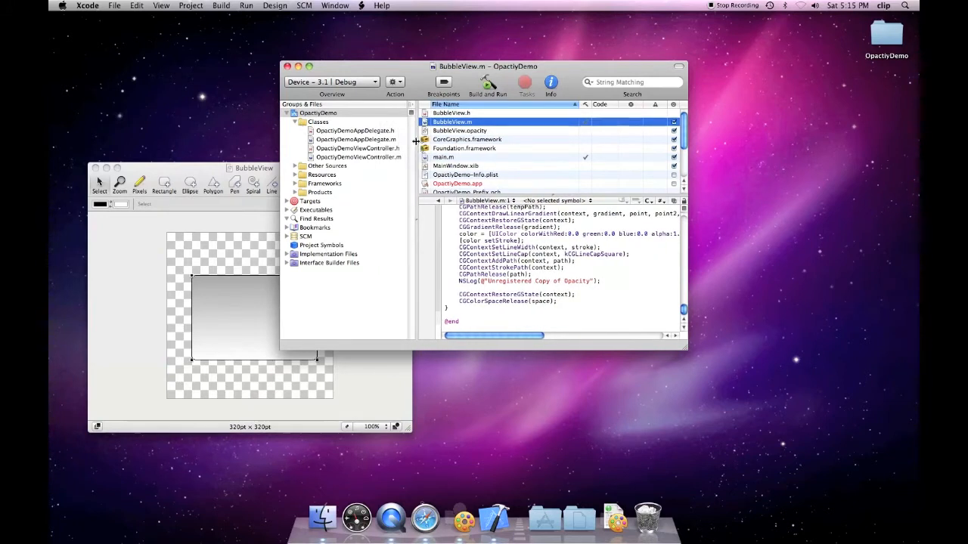
click(370, 156)
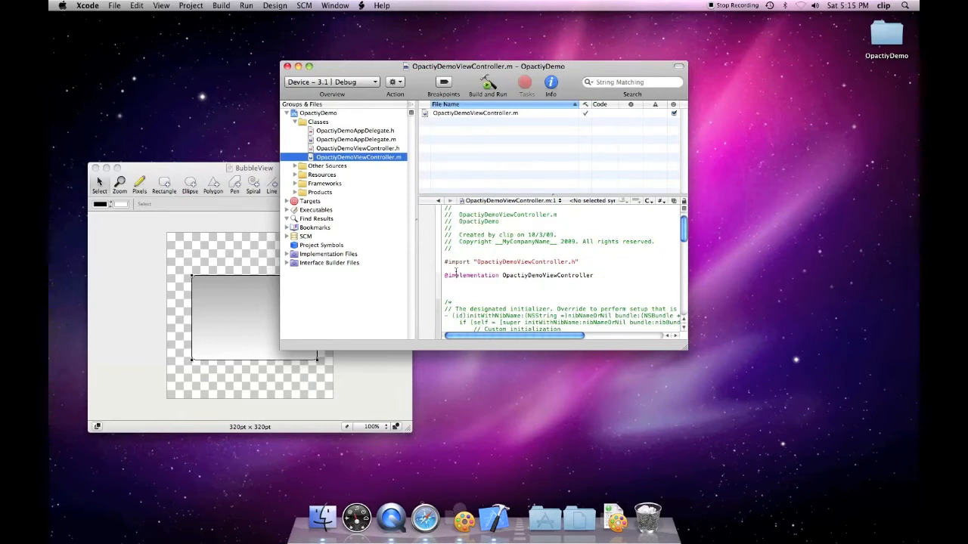
click(455, 269)
text(#import "BubbleView.h)
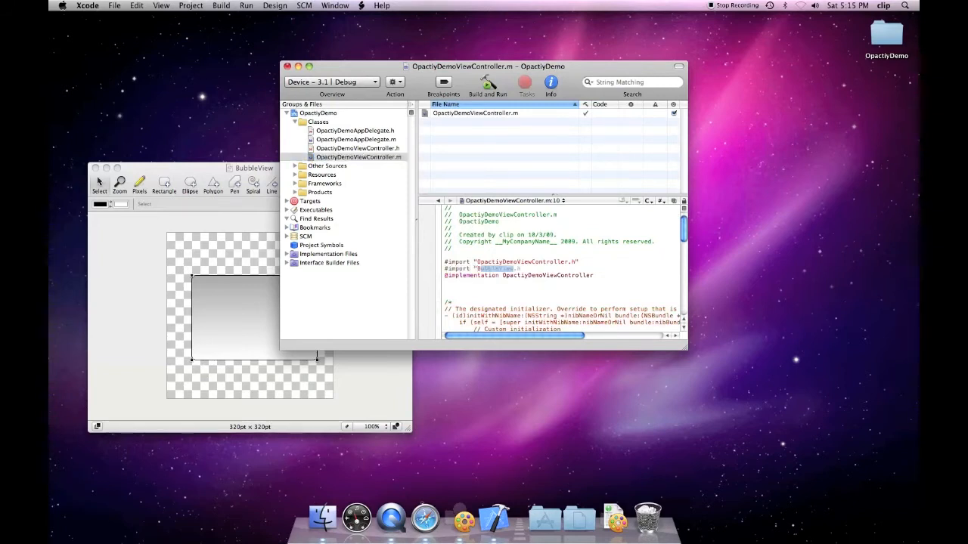
text(")
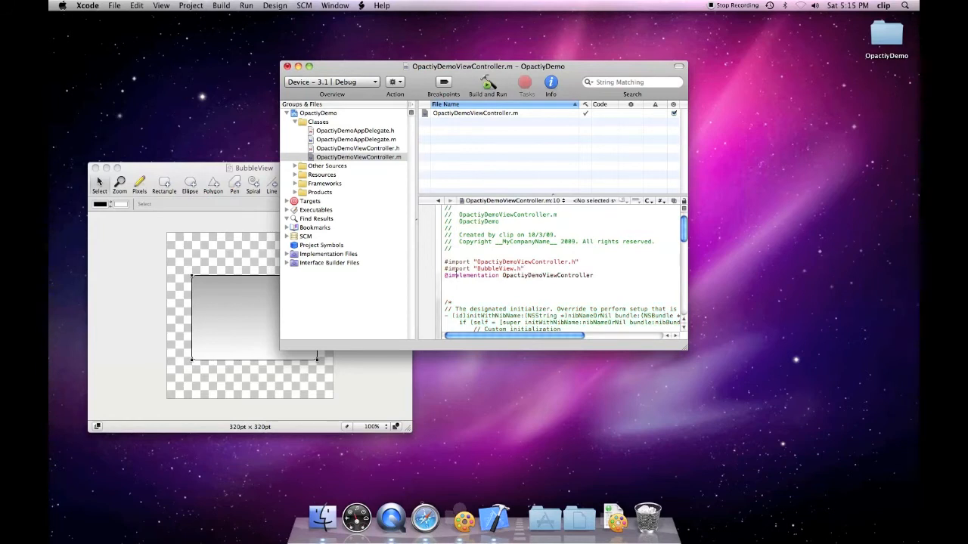
- Uncomment viewDidLoad and add a 320×320 clear-background BubbleView subview, then release it
scroll(559, 272, down, 2)
drag(682, 347, 792, 456)
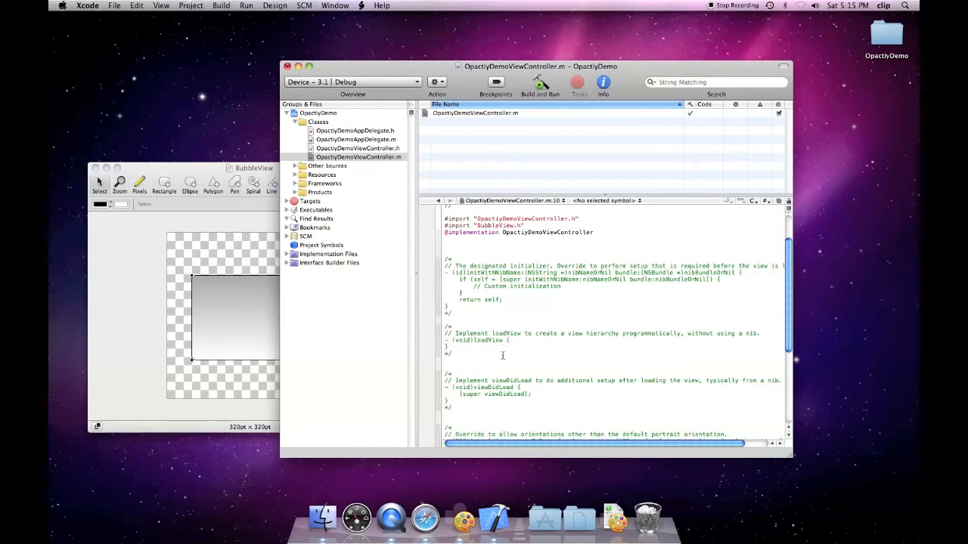
scroll(501, 355, down, 2)
click(451, 389)
key(BackSpace)
key(BackSpace)
key(BackSpace)
click(529, 370)
key(Return)
key(Return)
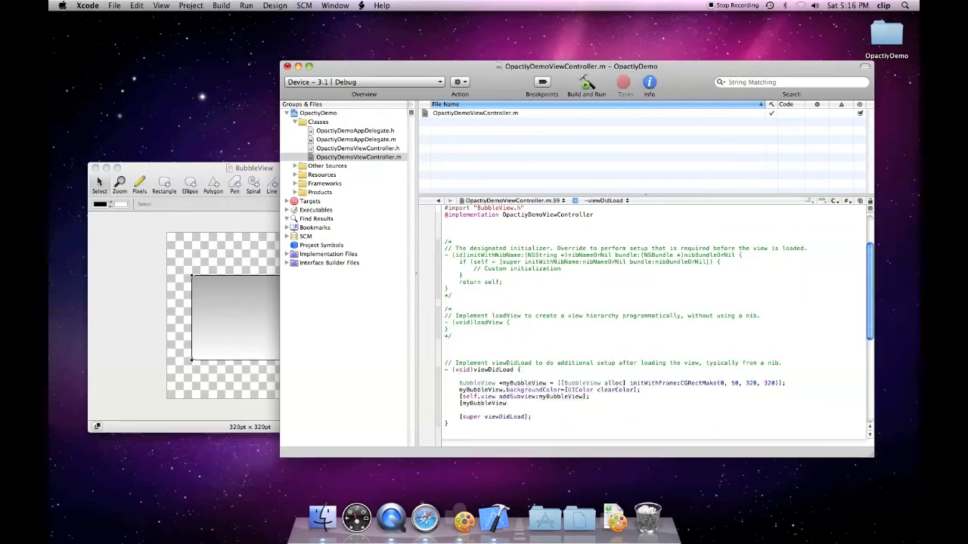
text(de)
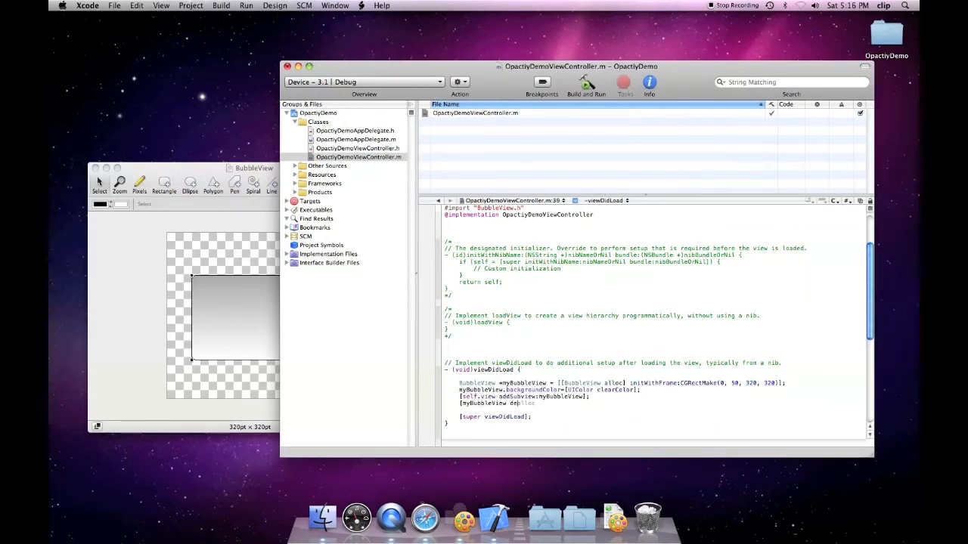
key(BackSpace)
key(BackSpace)
text(release];)
click(424, 83)
- Build and run OpactiyDemo on Simulator 3.1, placing the BubbleView drawing beside it
click(363, 115)
click(589, 85)
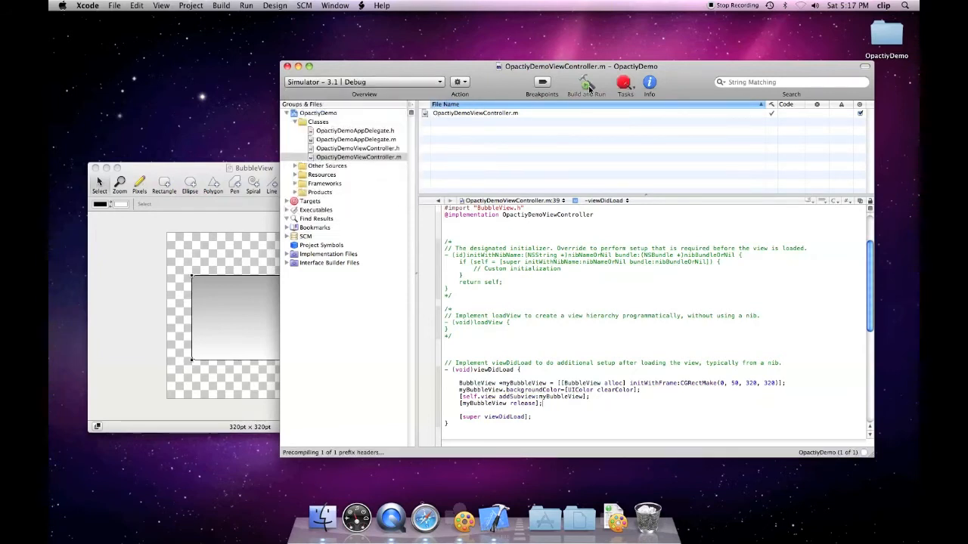
drag(198, 170, 350, 227)
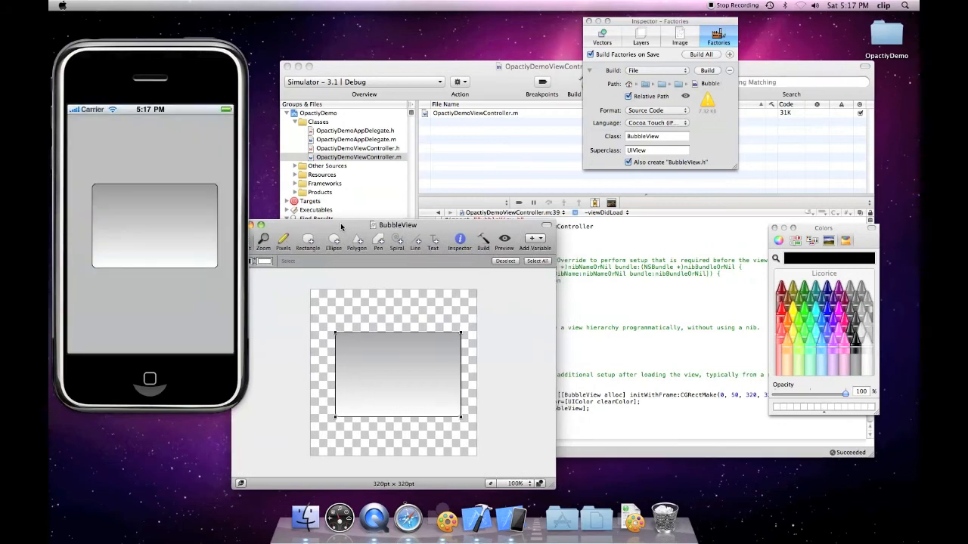
click(354, 312)
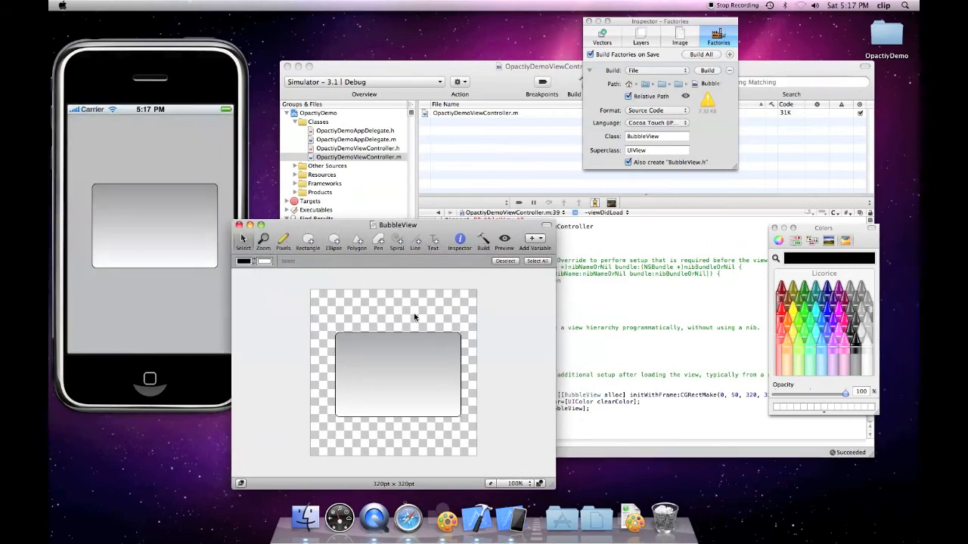
drag(335, 228, 329, 216)
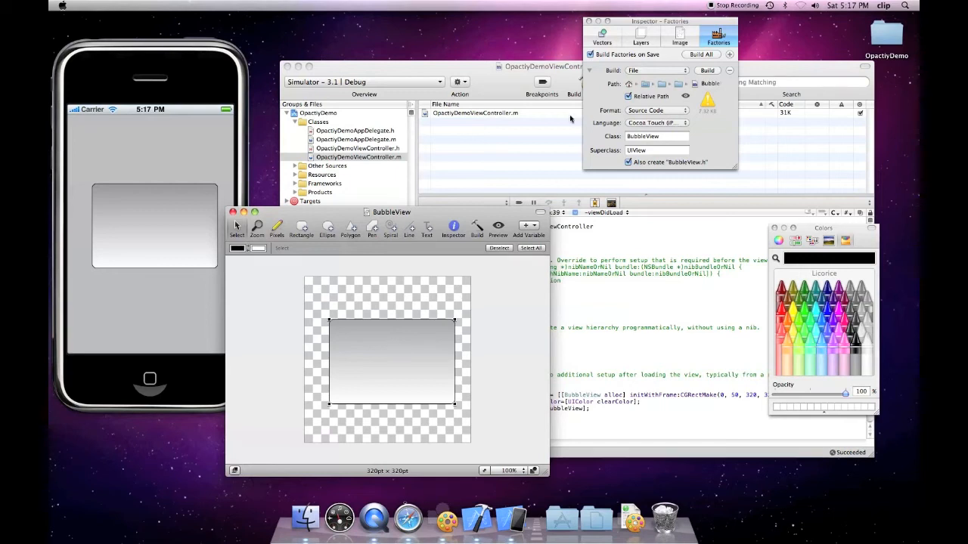
- Set the rectangle's gradient angle to 180 degrees in the Vectors inspector
click(598, 35)
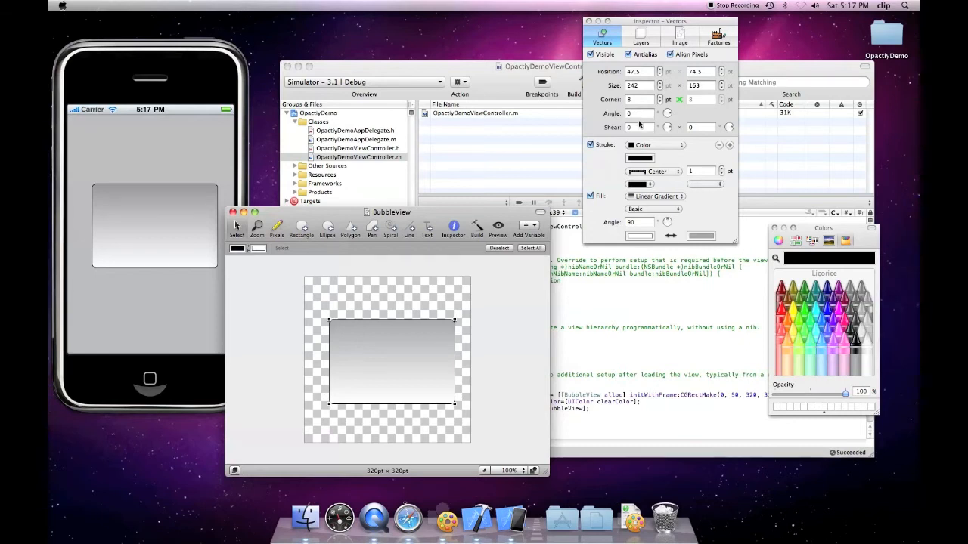
click(638, 113)
text(180)
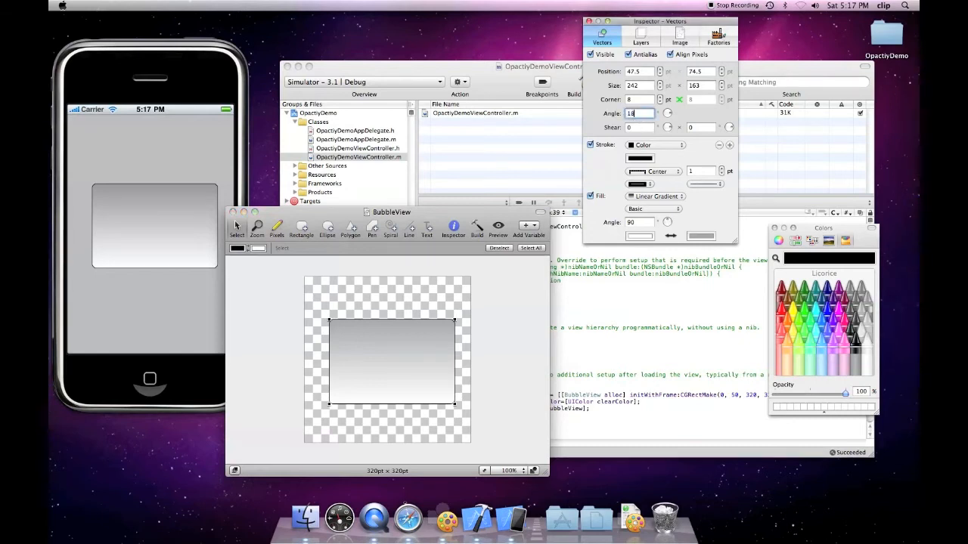
key(Return)
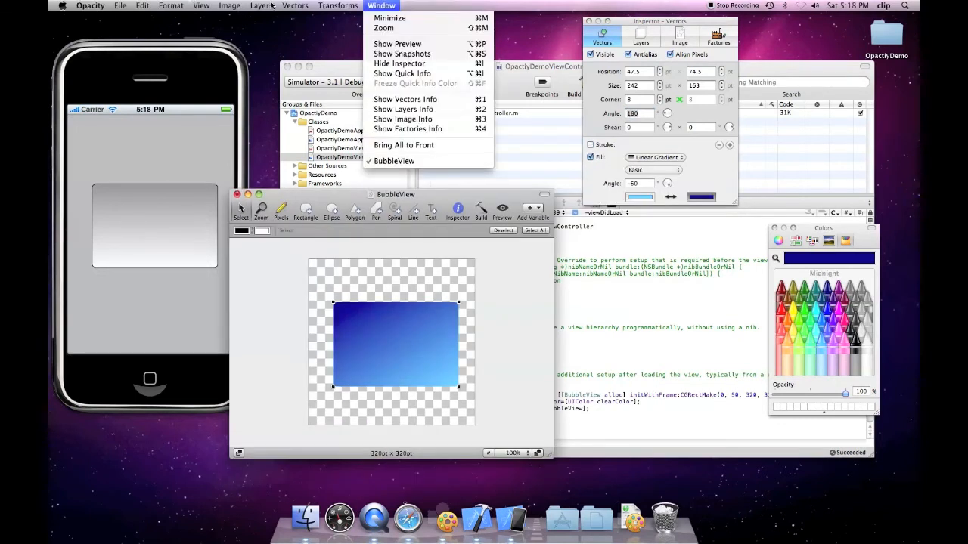
key(super+shift+slash)
- Add Plastic Effect and Shine Effect layers to the gradient rectangle
click(261, 5)
click(261, 5)
mouse_move(355, 132)
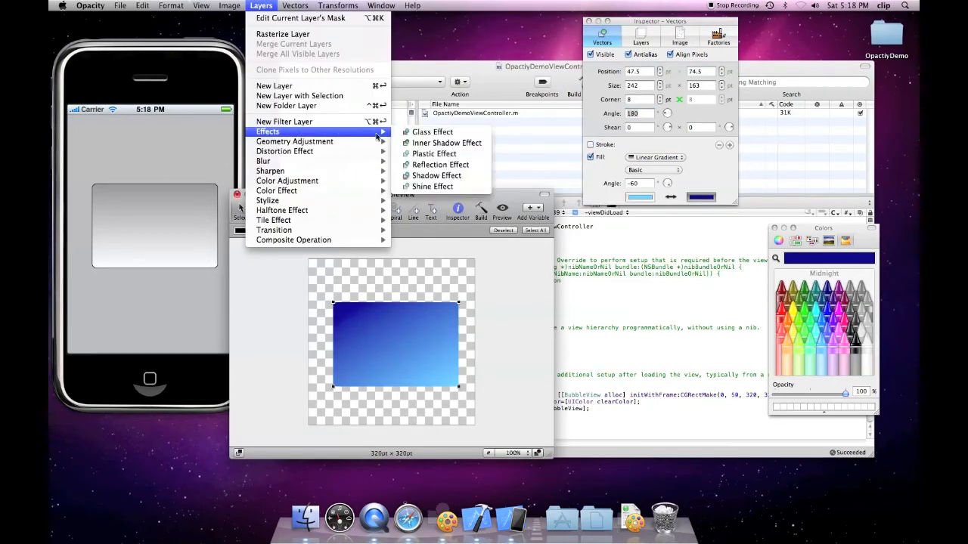
click(433, 154)
click(261, 6)
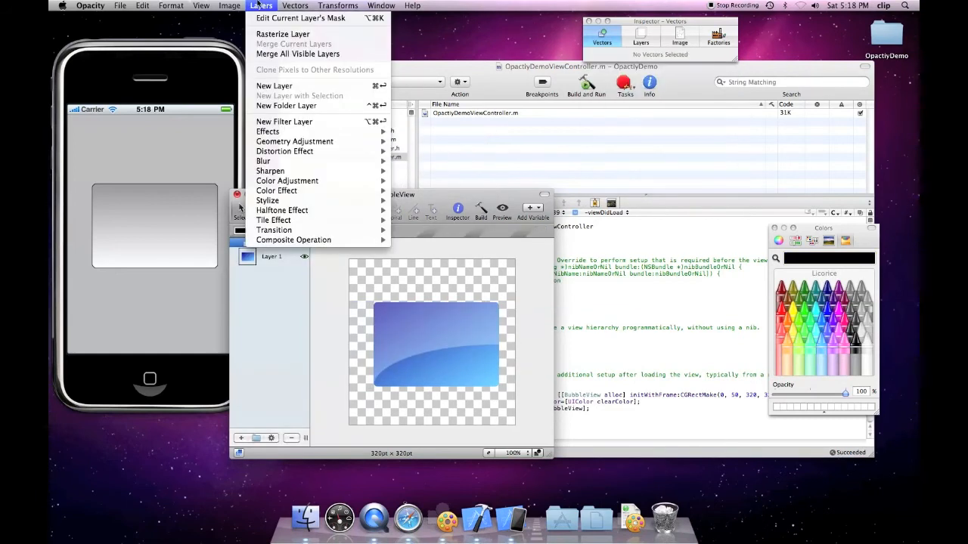
mouse_move(288, 131)
click(451, 187)
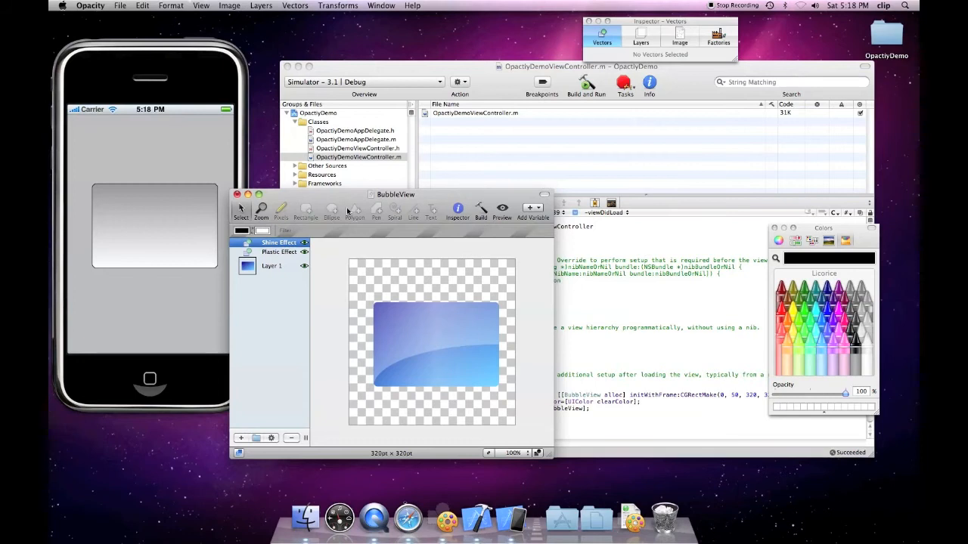
click(123, 5)
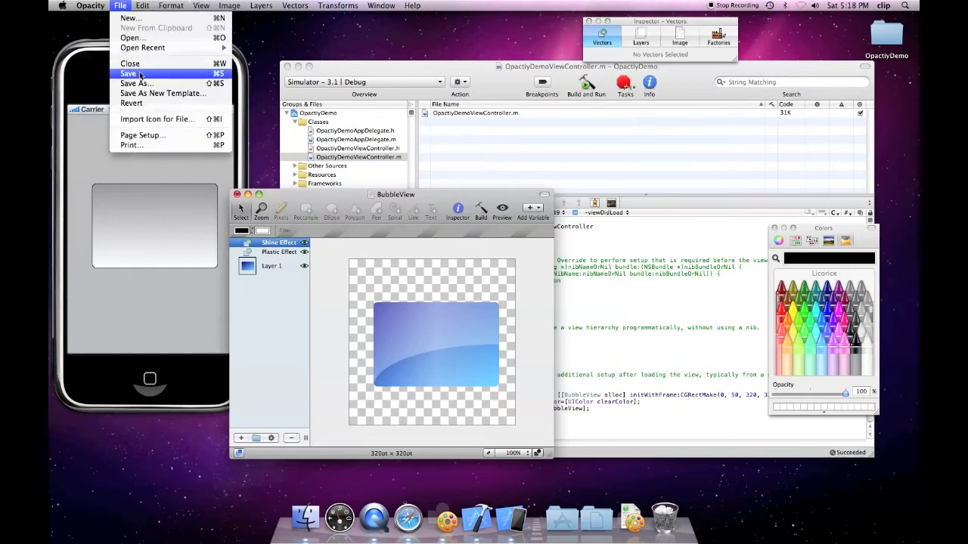
- Save the drawing and rebuild the app so the simulator shows the glossy blue bubble
click(139, 74)
click(637, 273)
key(super+Return)
click(562, 281)
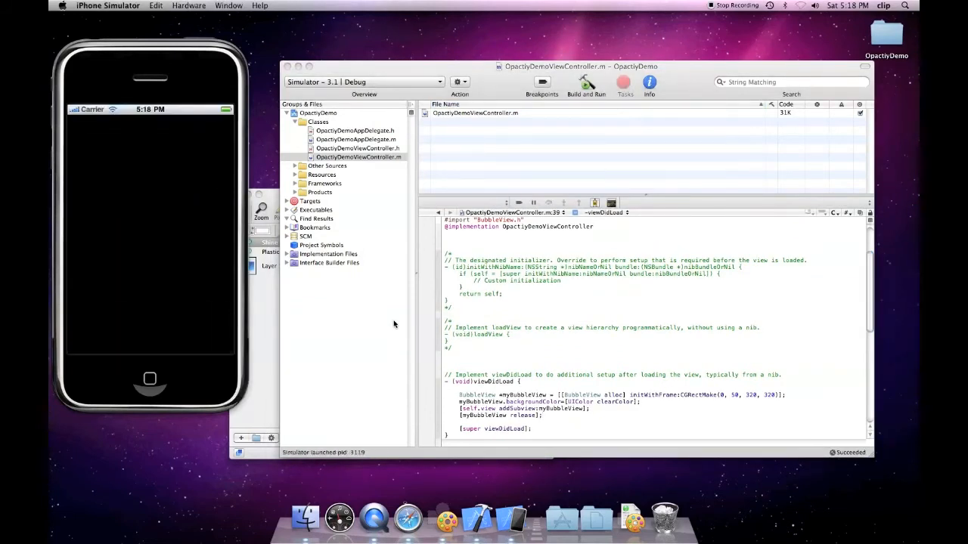
- Bring the BubbleView drawing forward and browse the Layers menu without choosing anything
click(258, 336)
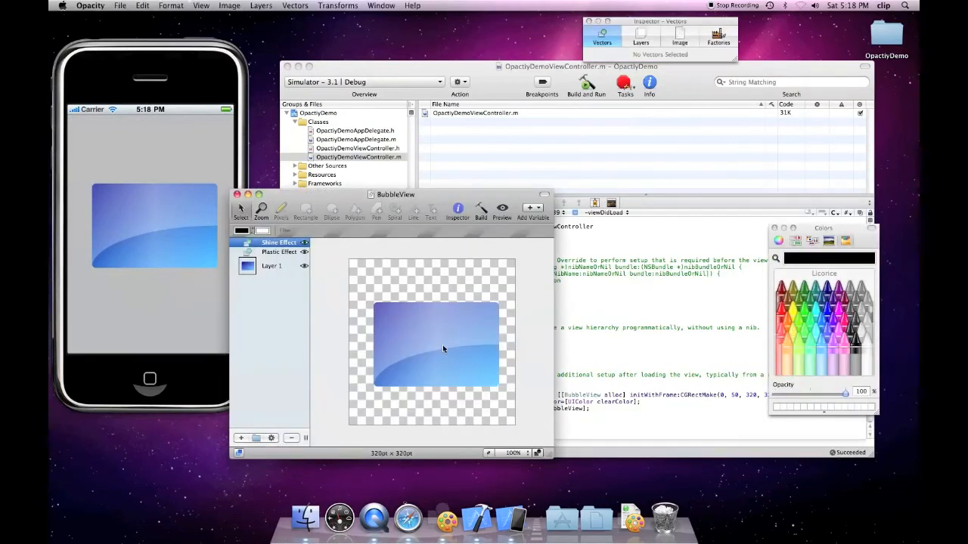
drag(335, 198, 357, 176)
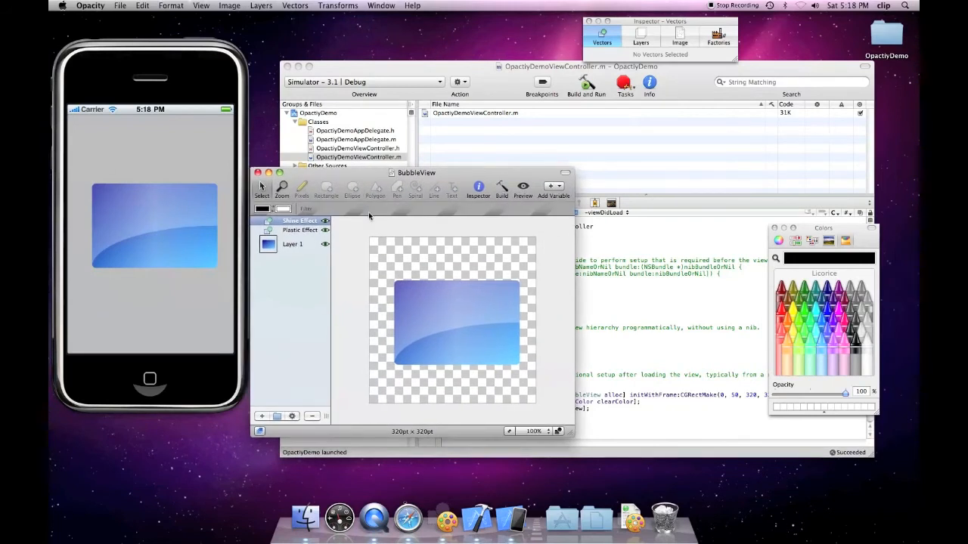
click(261, 5)
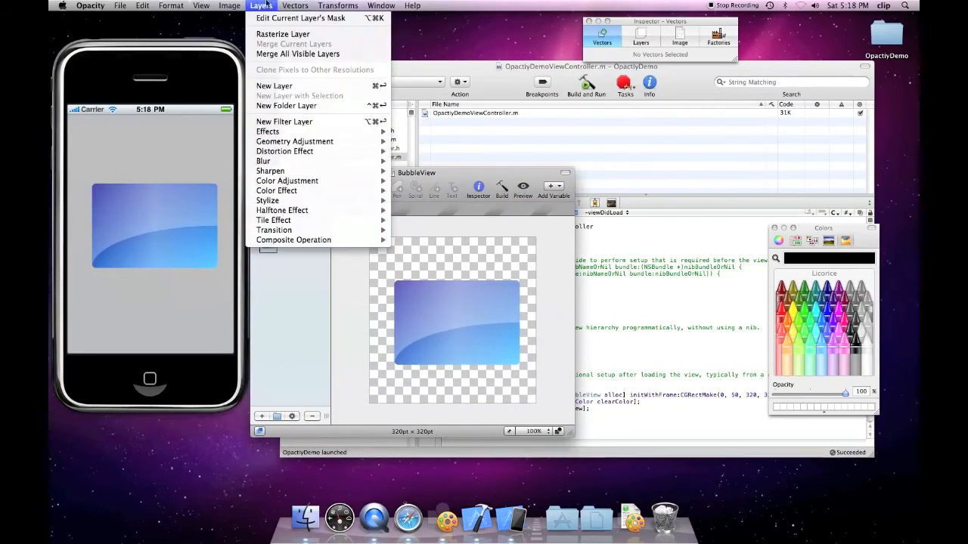
click(419, 245)
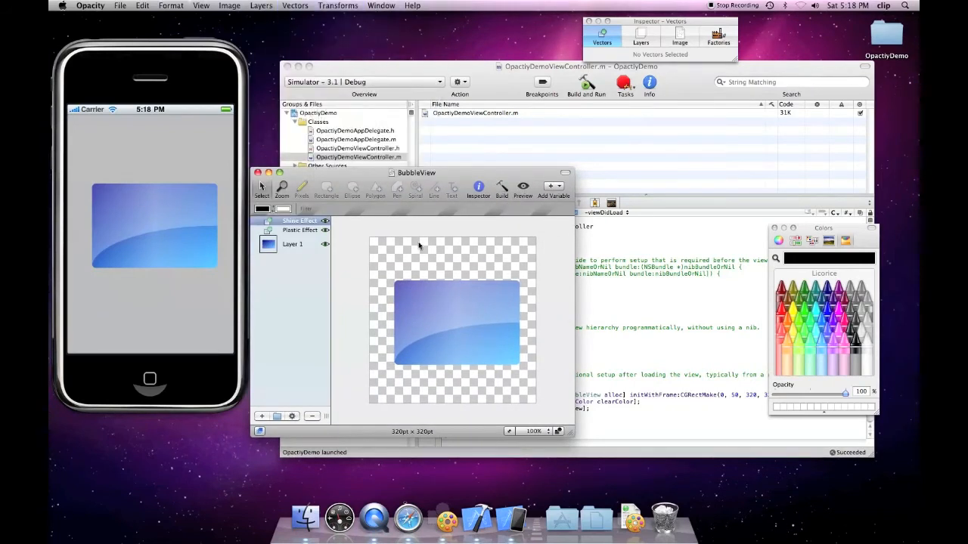
- Convert the rectangle to a pen vector and pull a bottom-edge point down into a tail
click(437, 310)
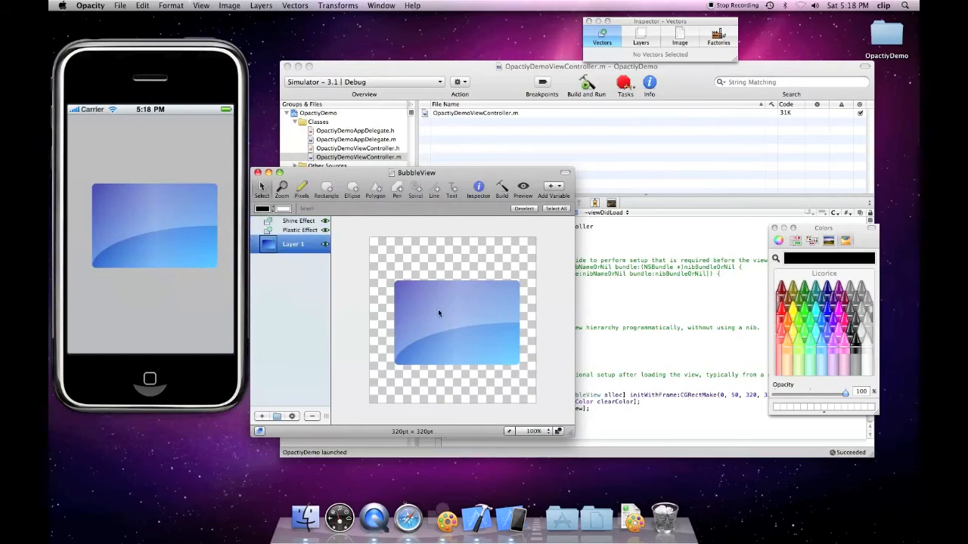
click(295, 6)
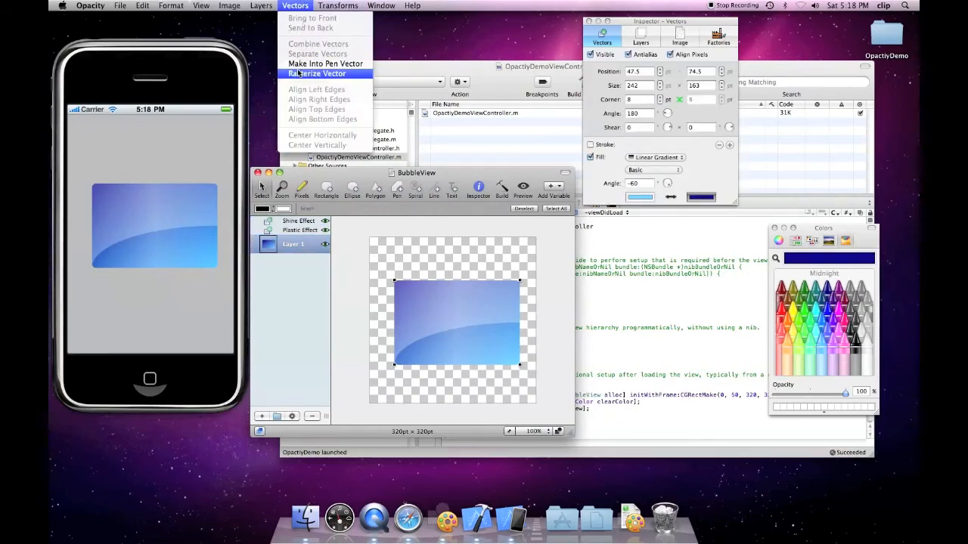
click(325, 64)
double_click(484, 366)
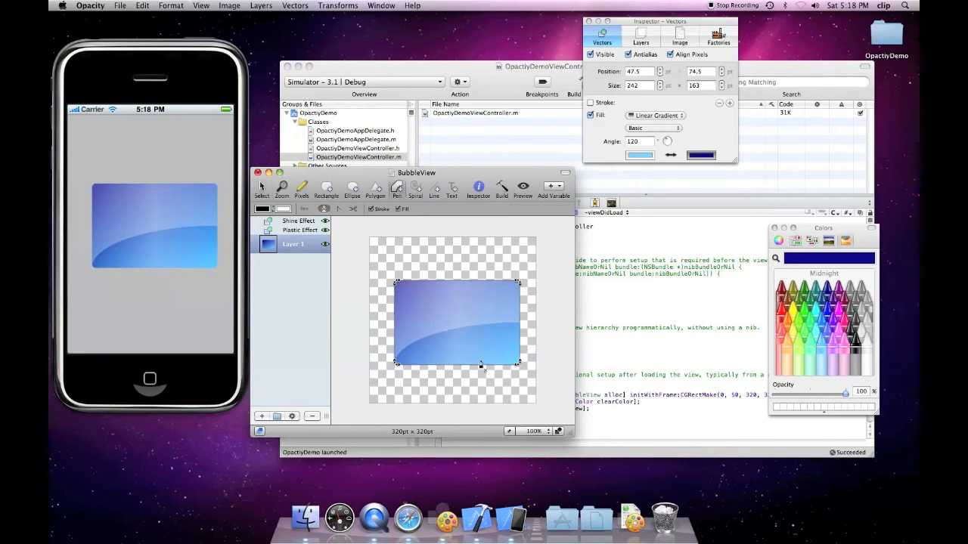
click(496, 366)
click(262, 189)
drag(485, 365, 466, 378)
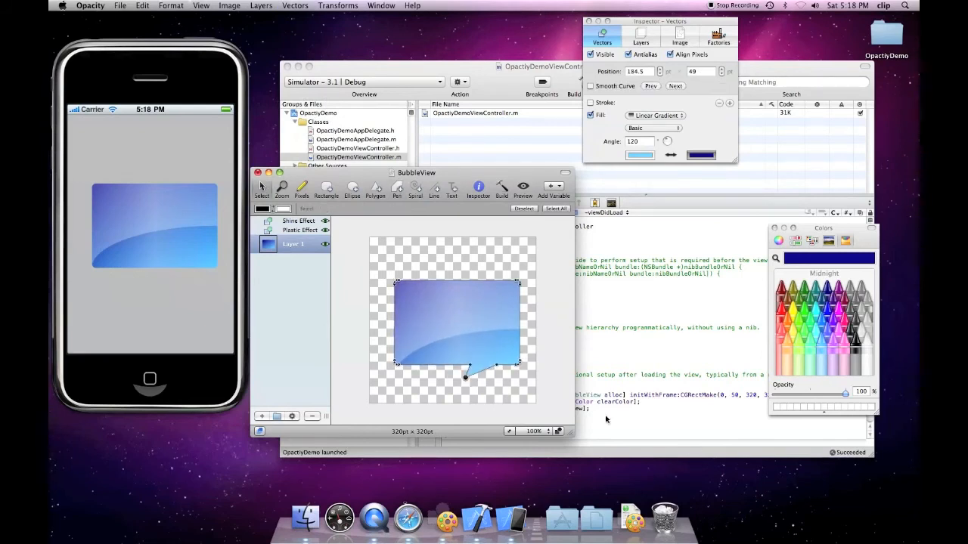
- Set the bubble's height to 120 pt and save the drawing
double_click(695, 85)
text(120)
key(Return)
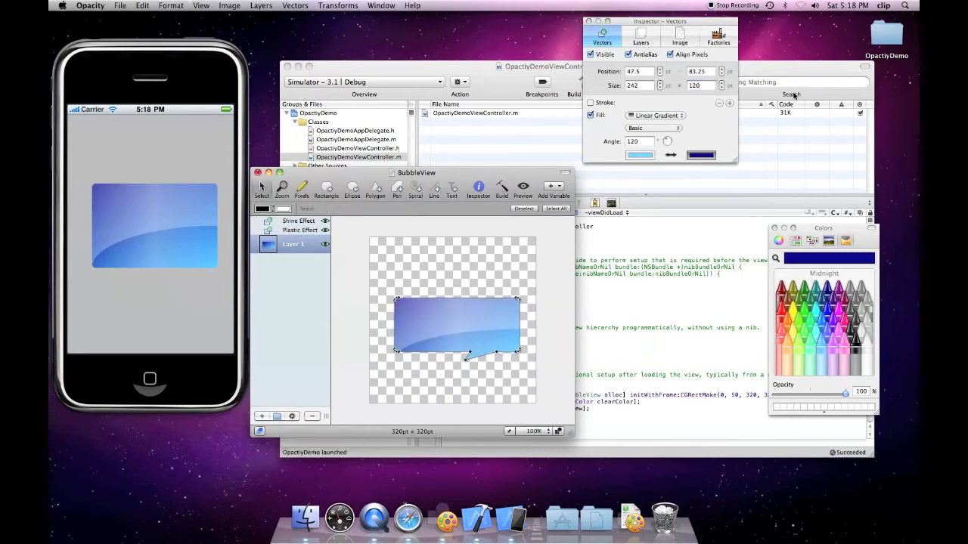
click(120, 5)
click(140, 82)
- Rebuild the app in the simulator and move the tail tip further right
click(492, 83)
click(586, 83)
click(556, 283)
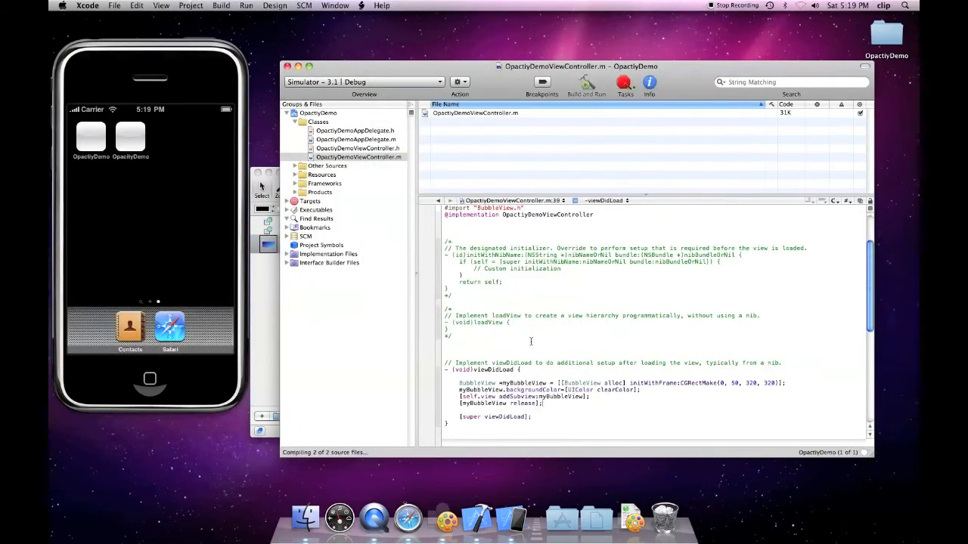
click(265, 282)
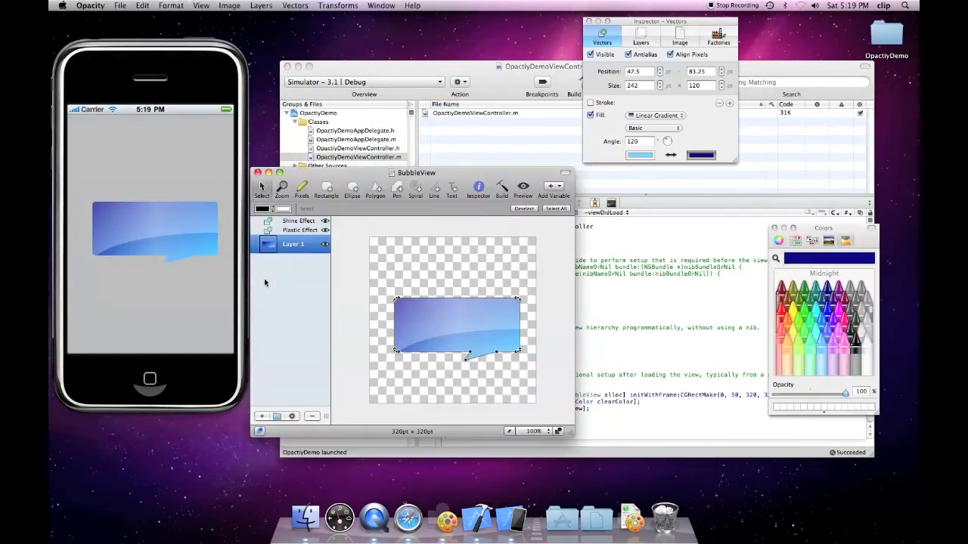
click(472, 358)
click(470, 352)
drag(465, 360, 496, 366)
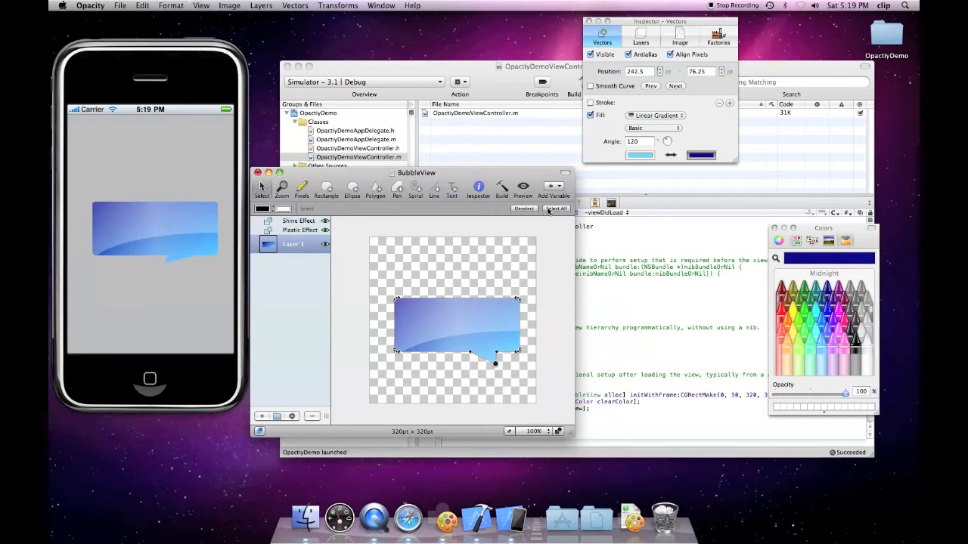
- Add a new colour variable named Color1
click(558, 188)
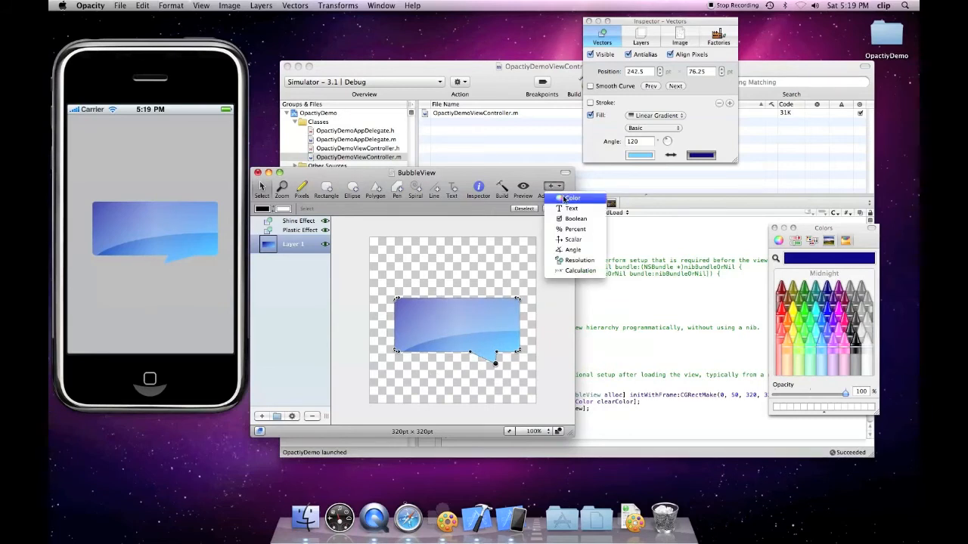
click(567, 198)
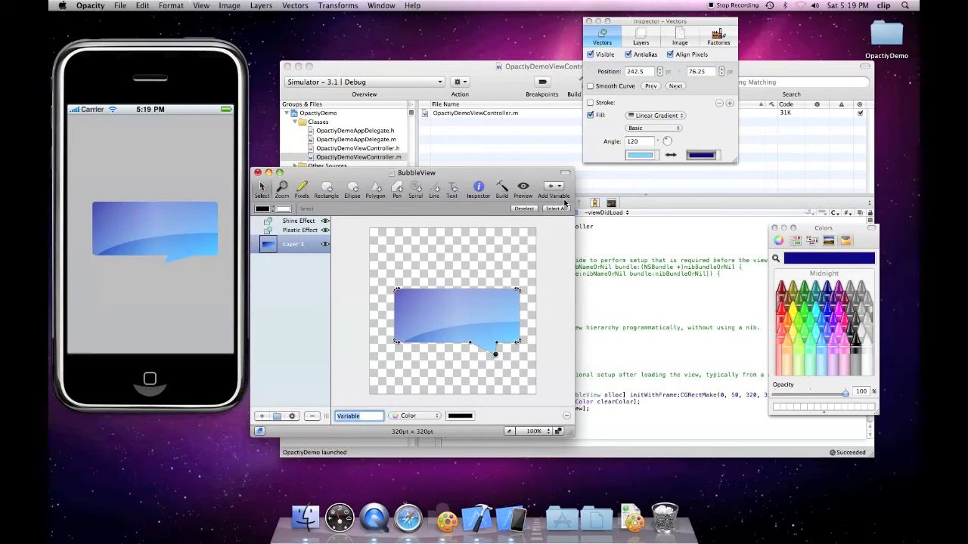
text(Color1)
- Bind the gradient's dark end colour to Color1 and save the BubbleView drawing
click(711, 155)
click(709, 157)
click(739, 157)
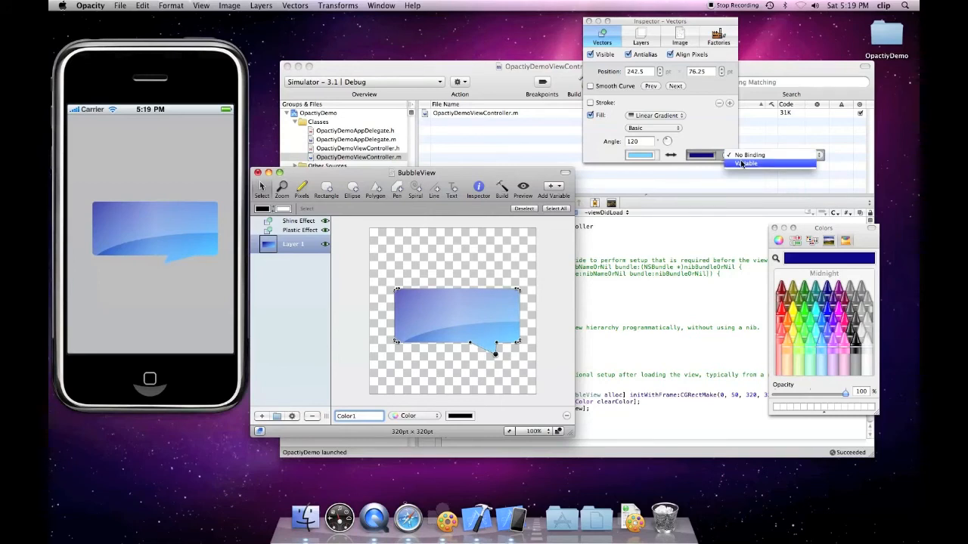
click(491, 354)
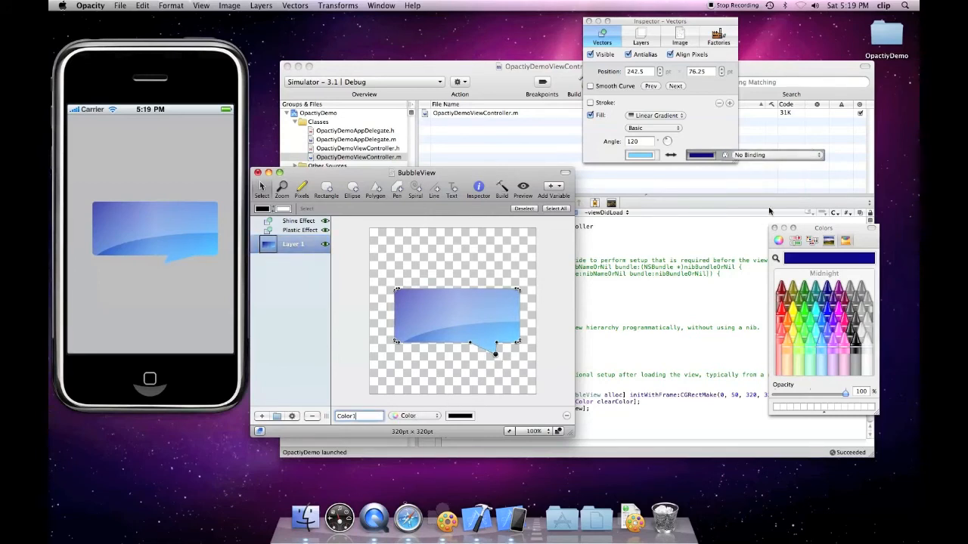
click(754, 157)
click(754, 164)
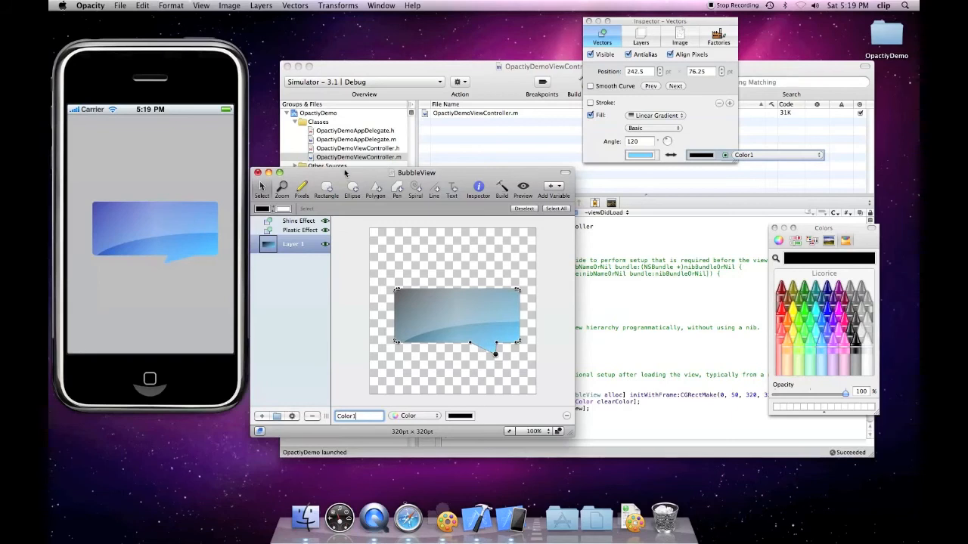
click(120, 6)
click(132, 73)
- In viewDidLoad, add a line setting Color1 to [UIColor orangeColor] after the backgroundColor line
click(654, 269)
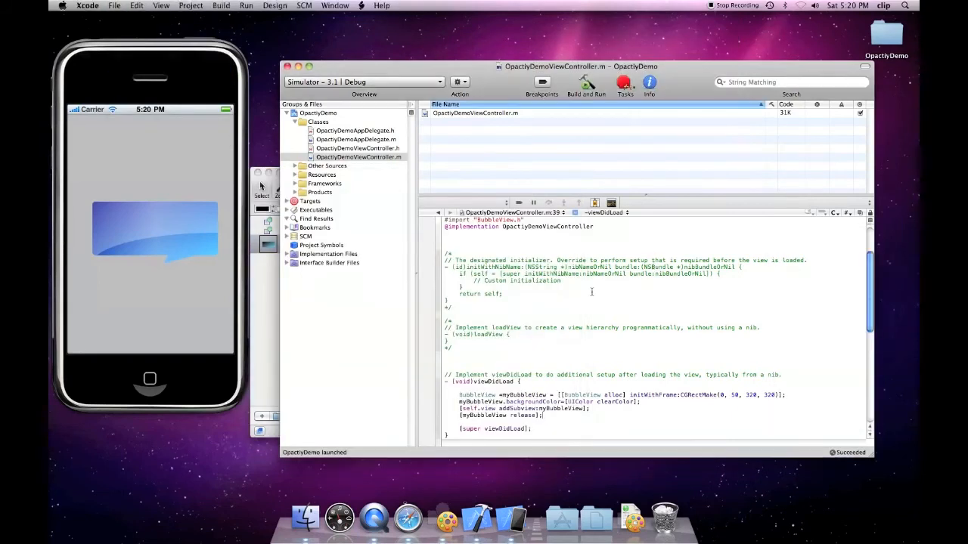
scroll(589, 292, down, 2)
scroll(589, 292, down, 1)
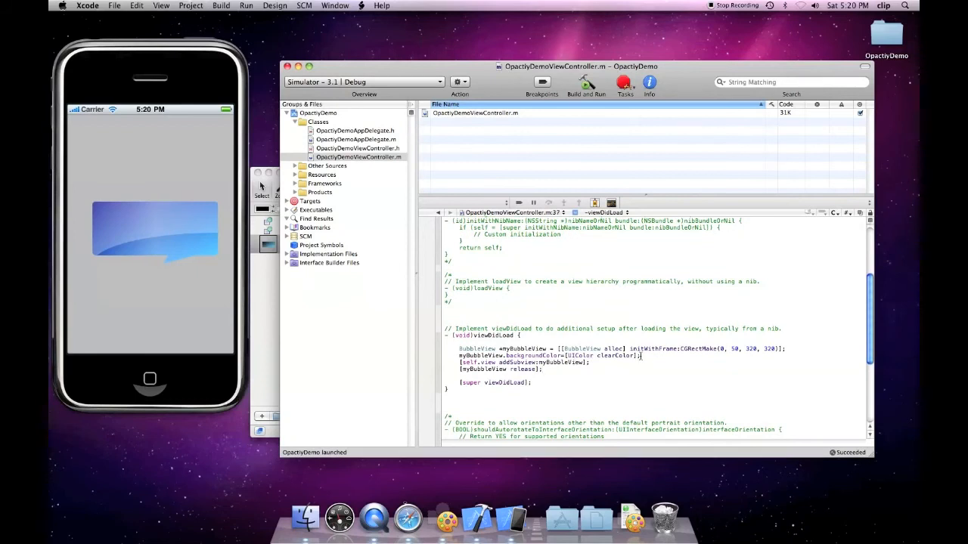
key(Return)
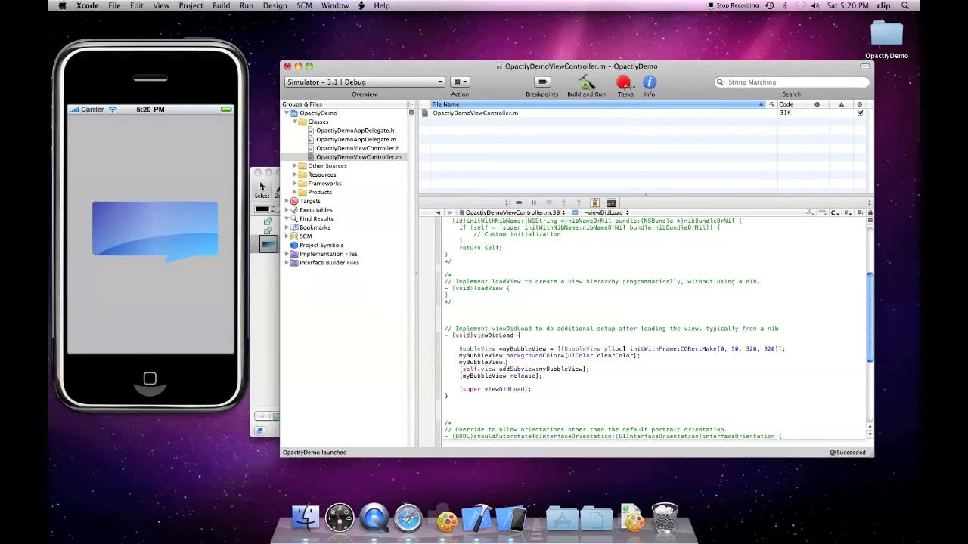
text(Color1=[UIColor orangeColor];)
- Build and run the app, then rerun it with Color1 set to purpleColor
click(588, 86)
click(562, 281)
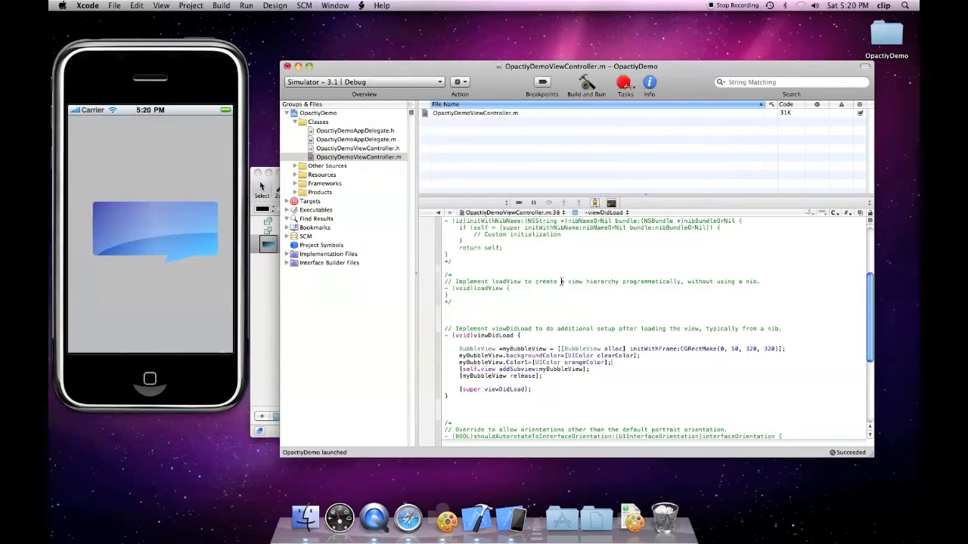
click(561, 251)
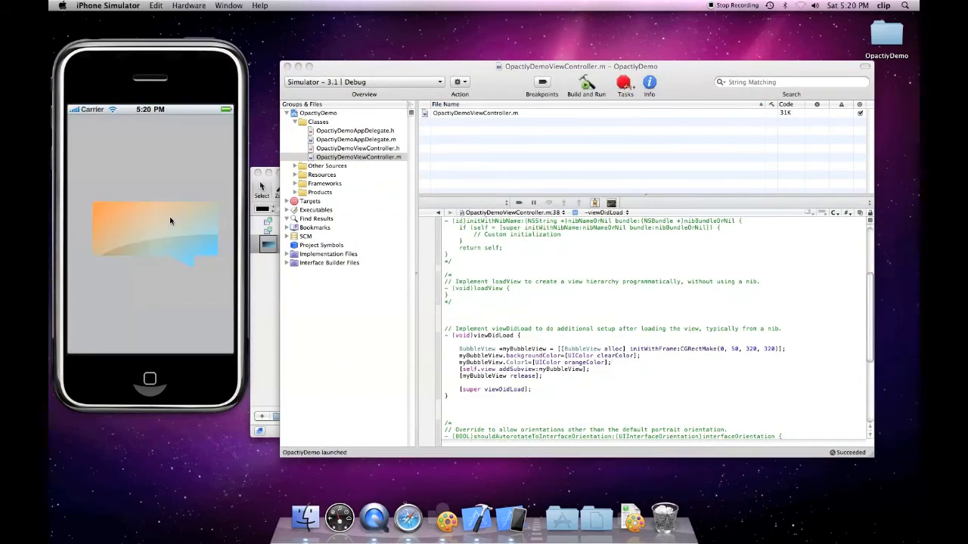
click(586, 363)
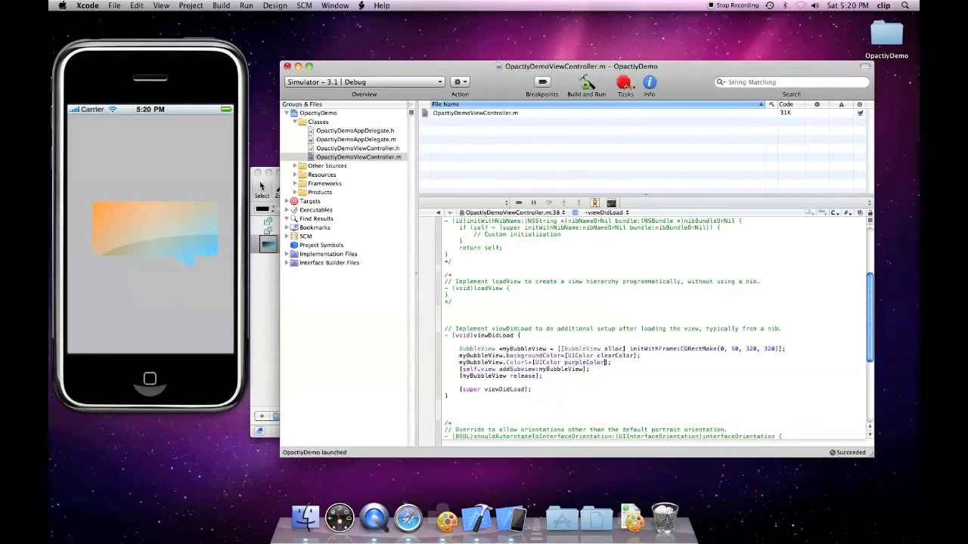
click(586, 83)
click(582, 281)
click(571, 253)
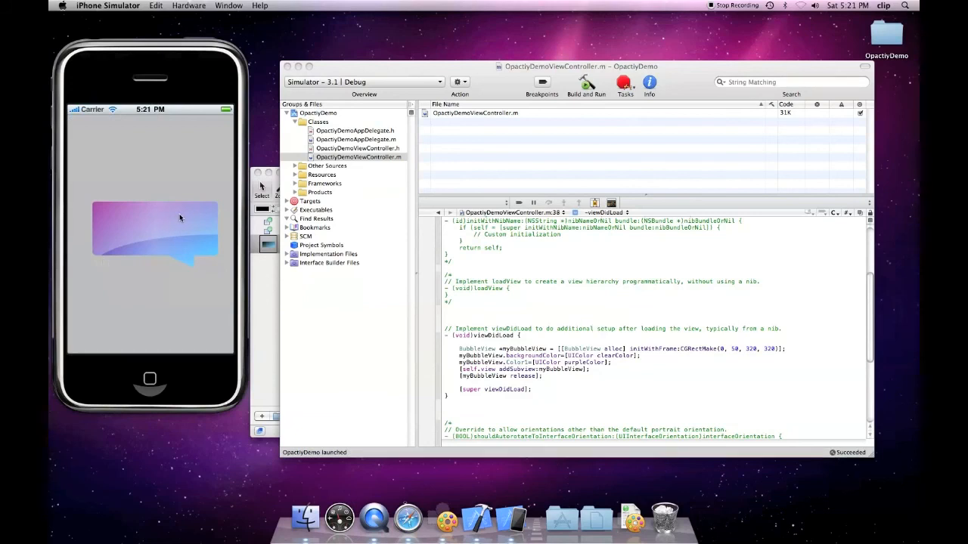
- Return to the BubbleView drawing, reselect the bubble, and close the variable list without adding one
click(261, 270)
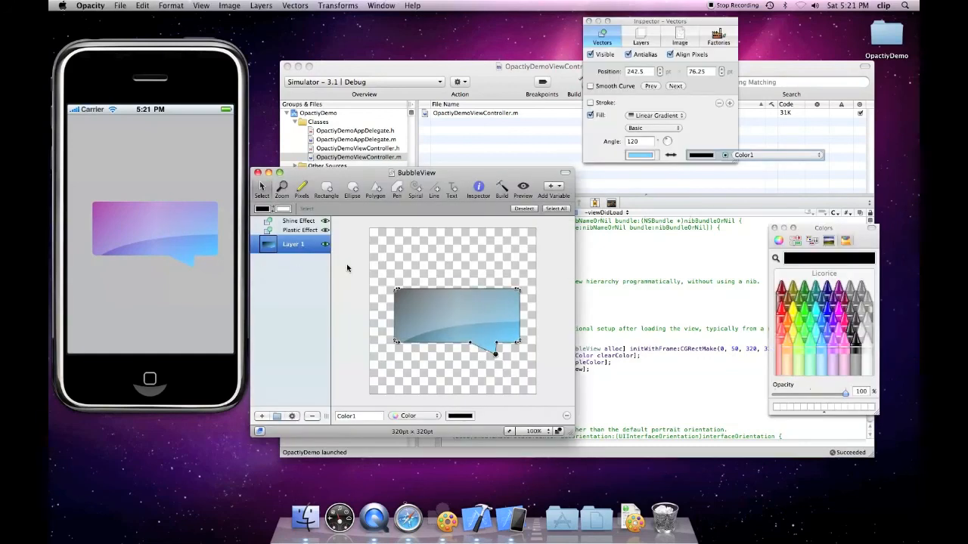
click(503, 258)
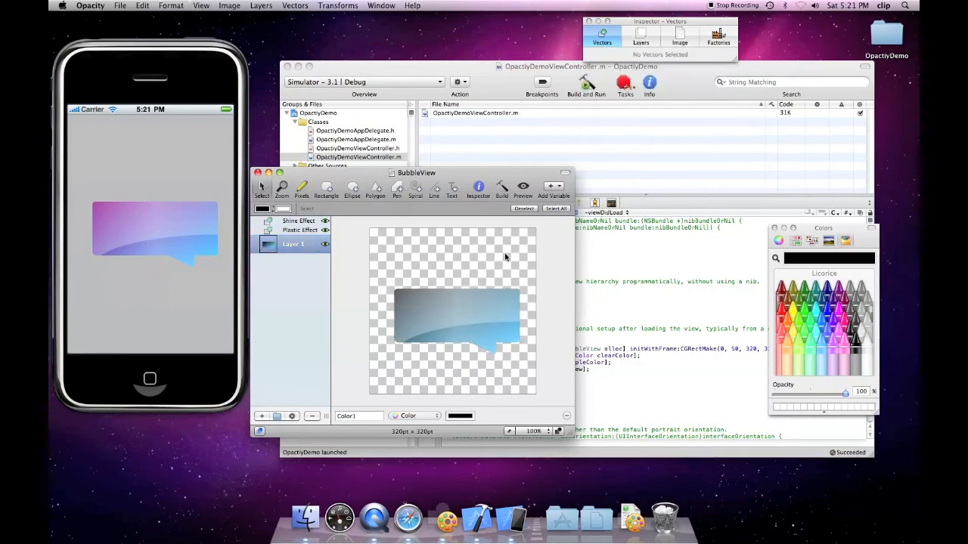
click(456, 301)
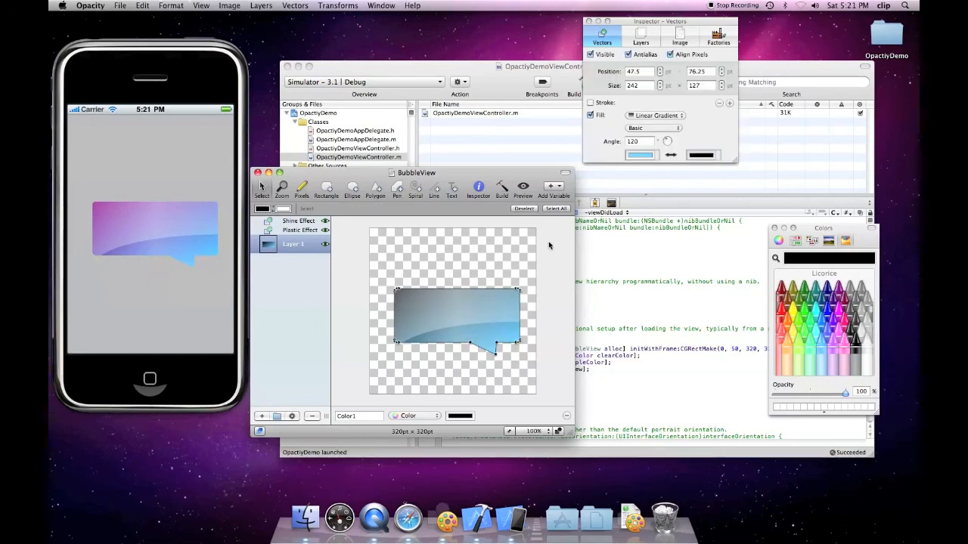
click(561, 188)
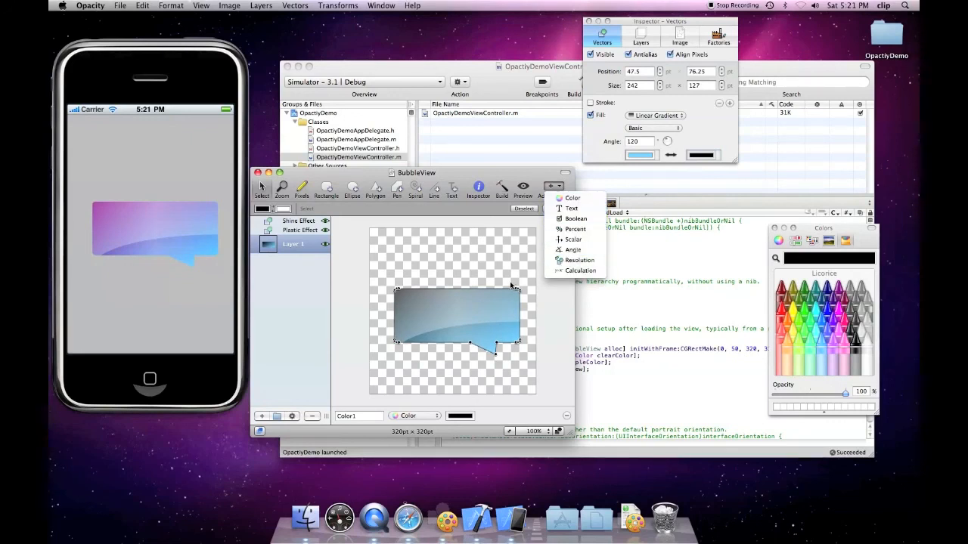
click(499, 326)
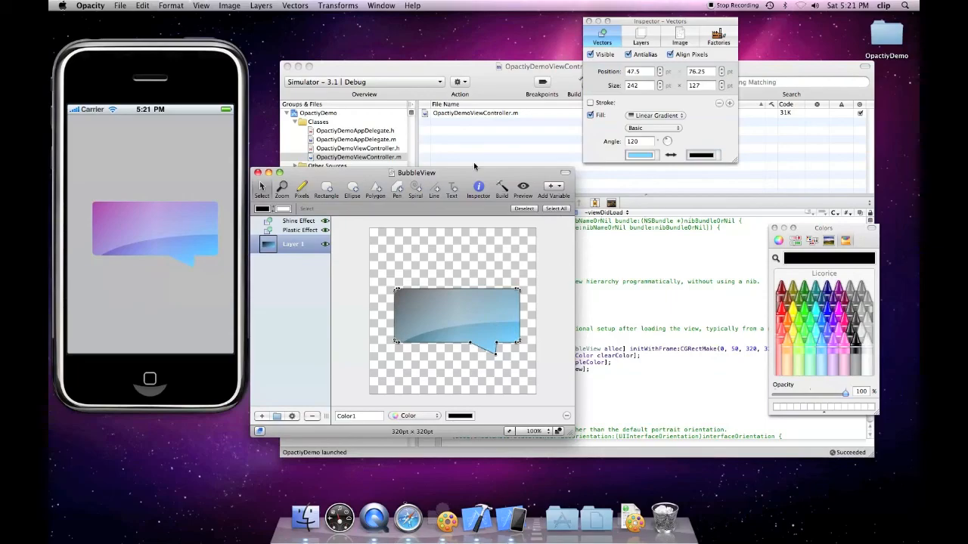